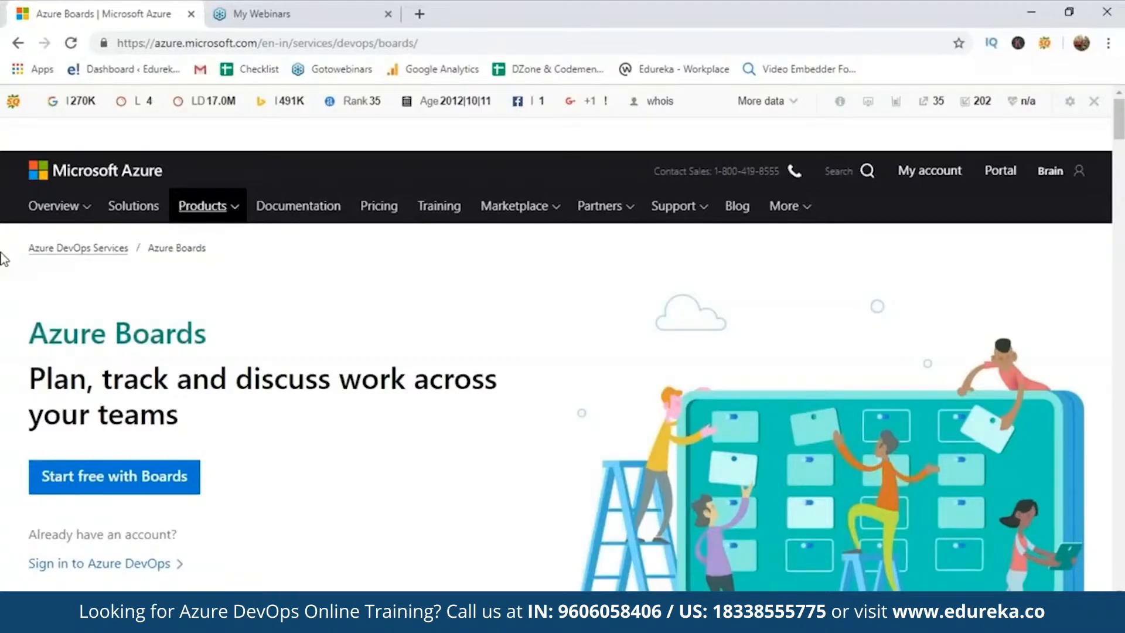
Start the free Azure Boards signup and accept the terms
left_click(202, 43)
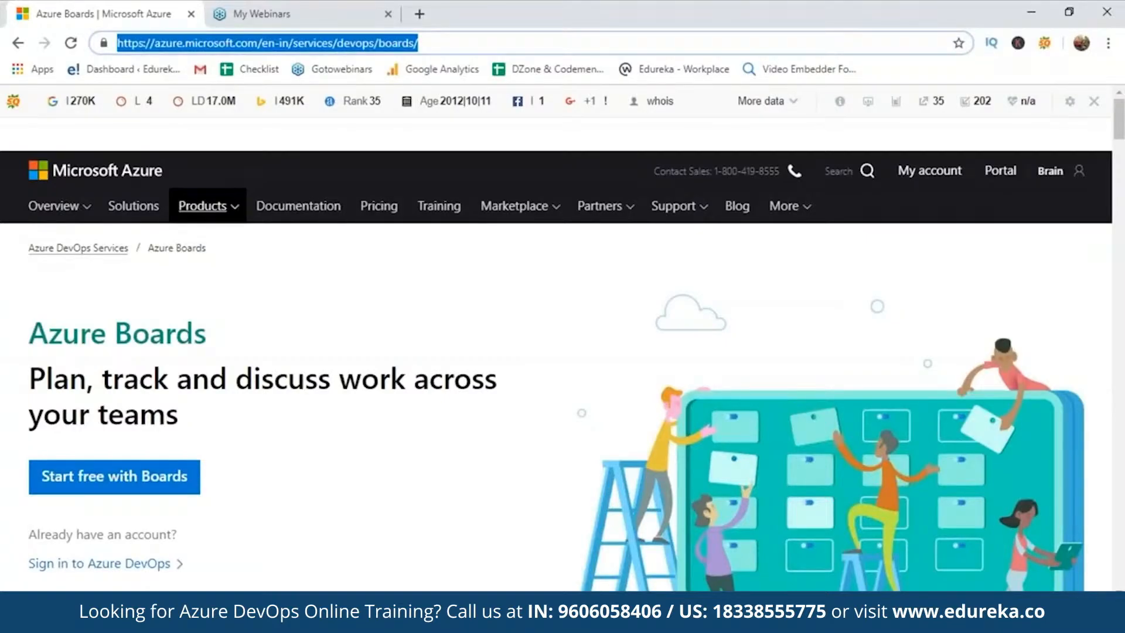
left_click(440, 322)
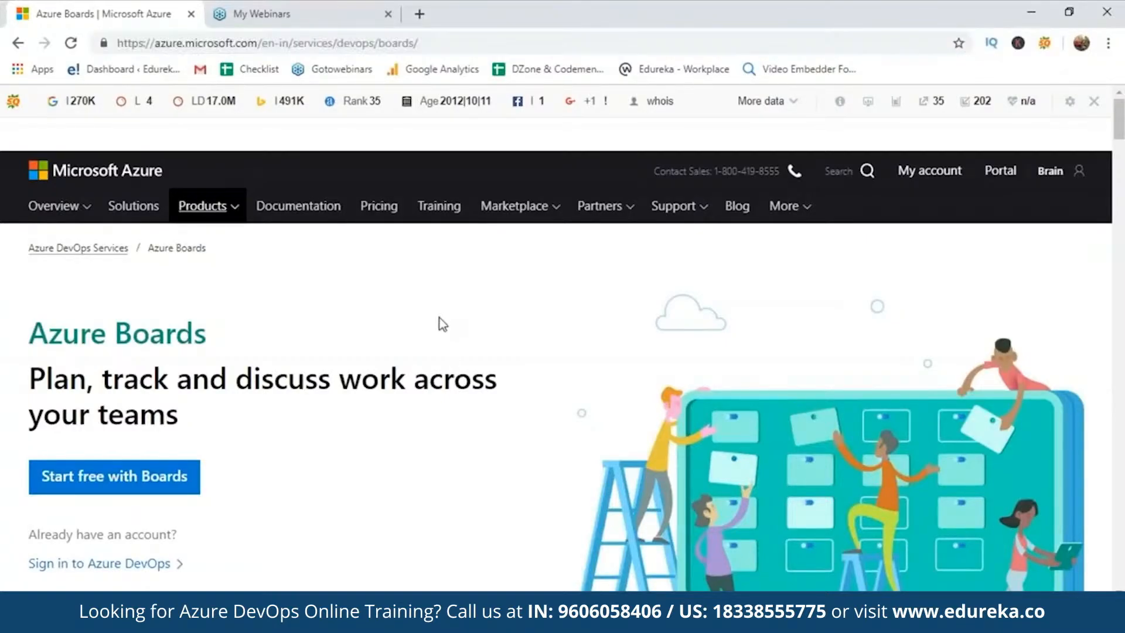
left_click(132, 482)
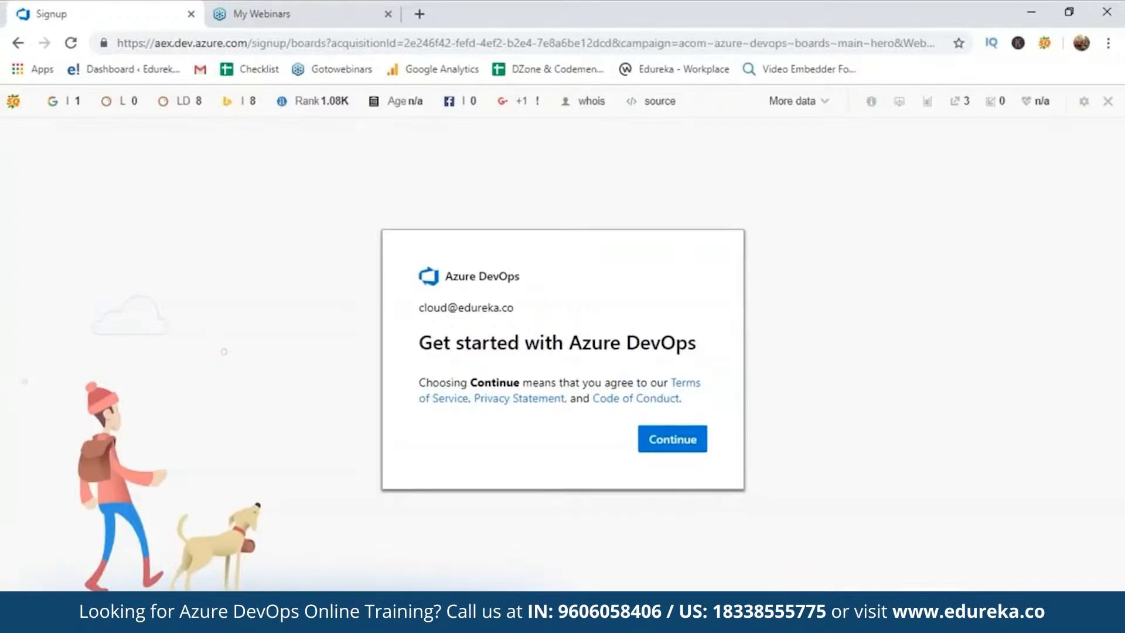
left_click(674, 439)
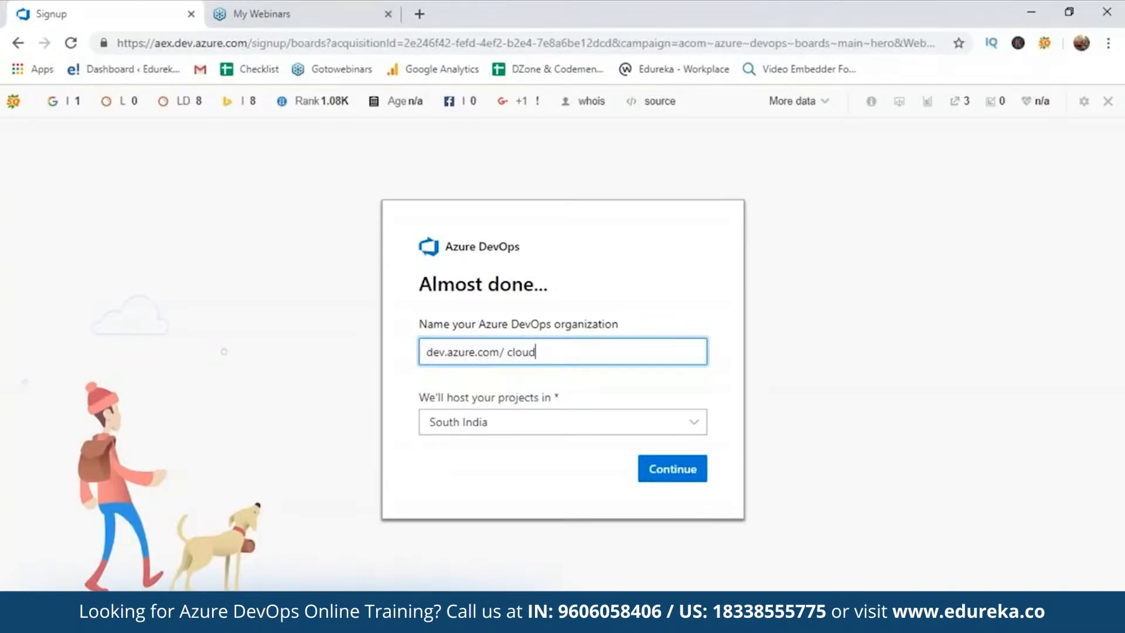
Name the new organization AzureBoardsSample12345, hosted in South India, and submit it
key("BackSpace")
key("BackSpace")
key("BackSpace")
key("BackSpace")
key("BackSpace")
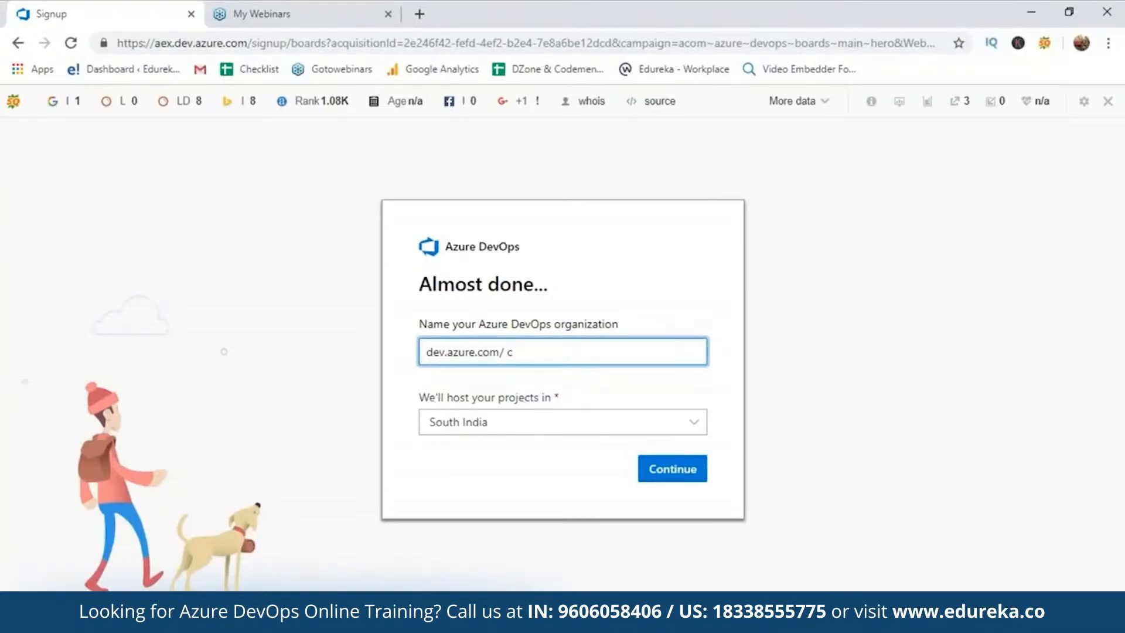
type("AzureBoard")
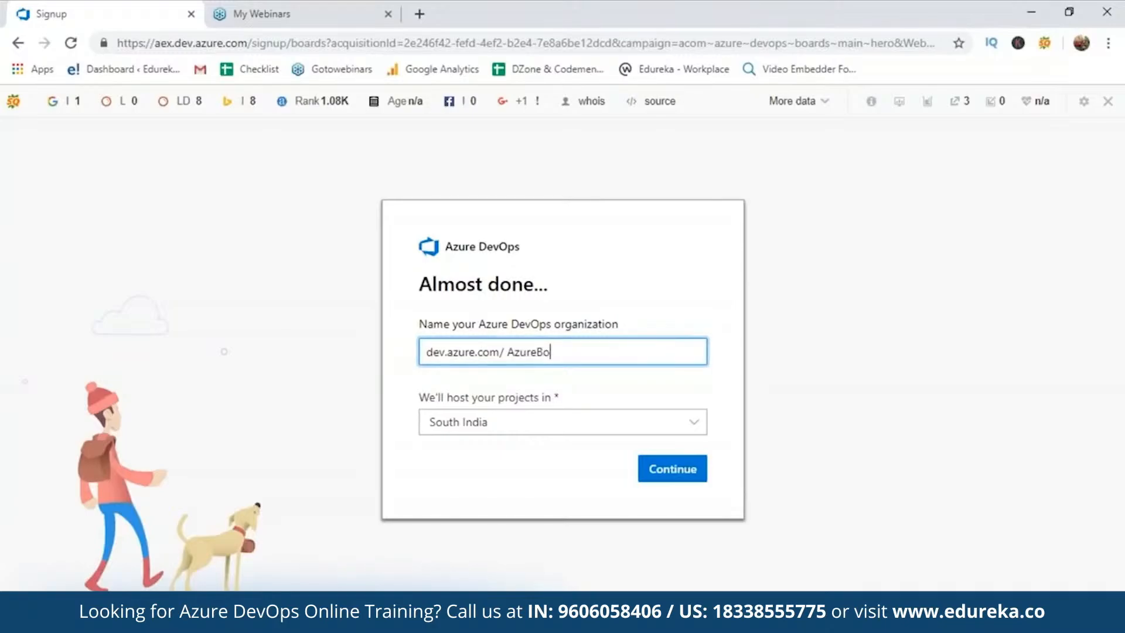
type("s1234")
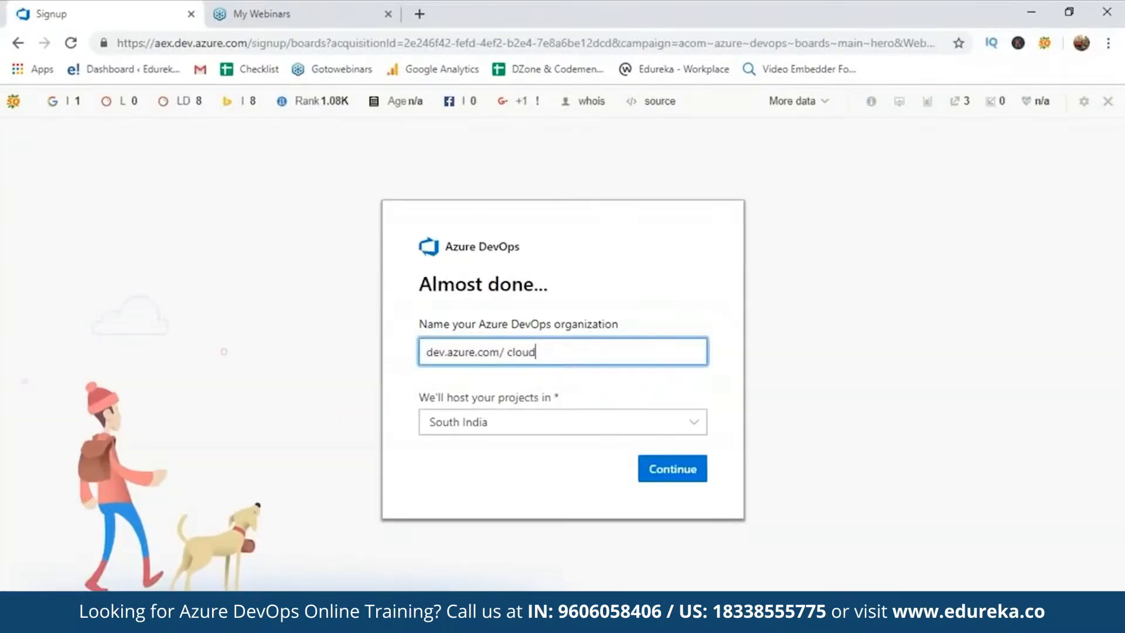
key("BackSpace")
key("BackSpace")
key("BackSpace")
key("BackSpace")
key("BackSpace")
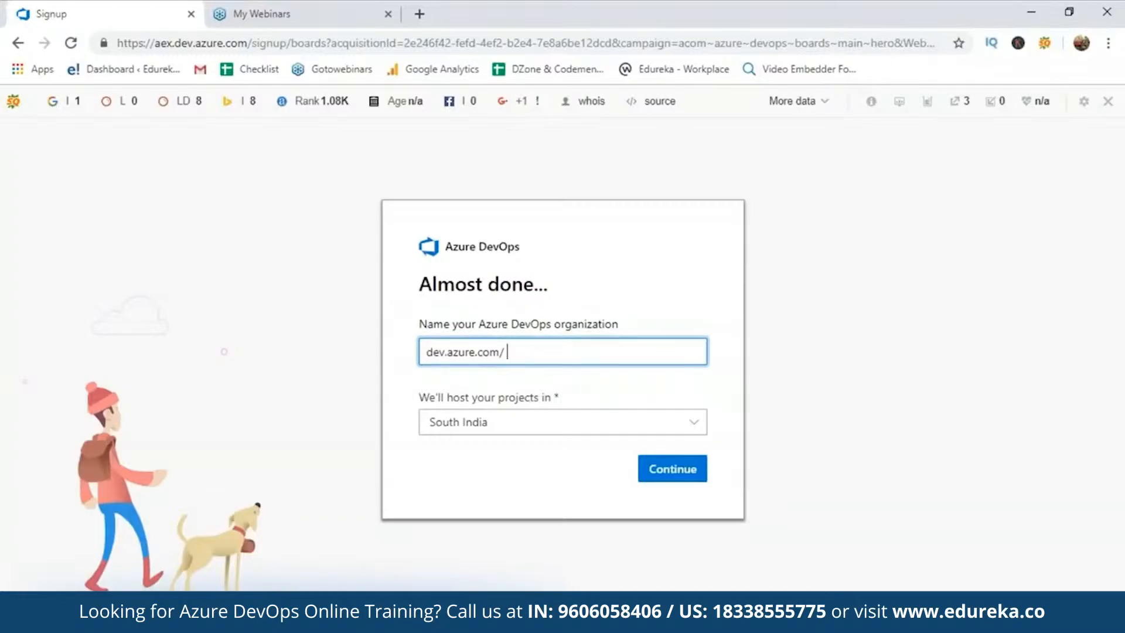
type("AzureBoa")
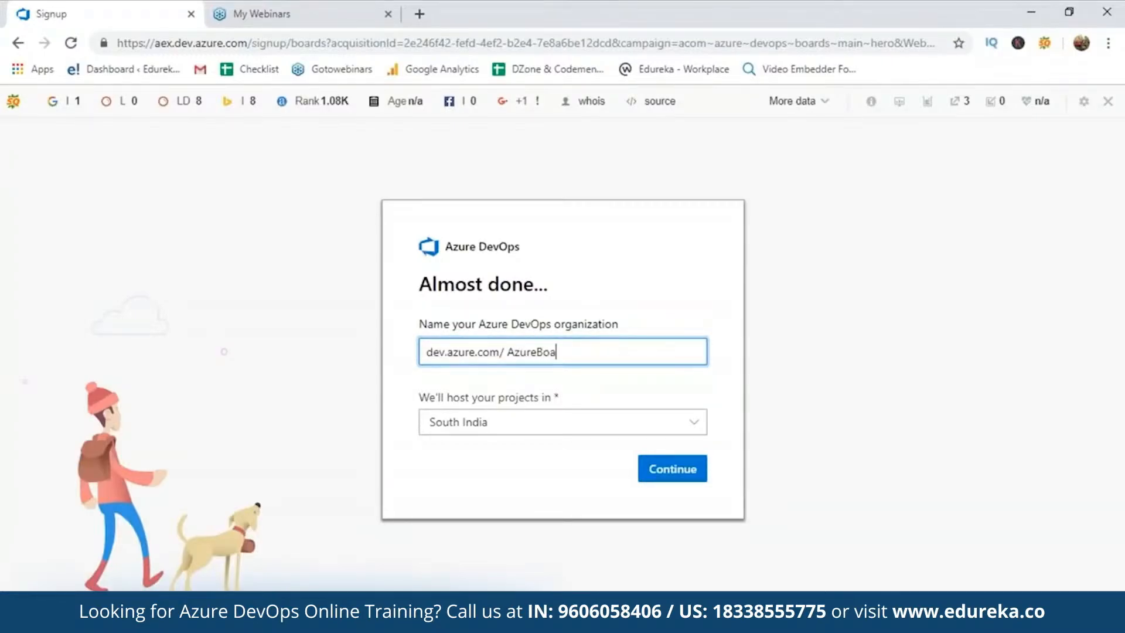
type("rdsSample")
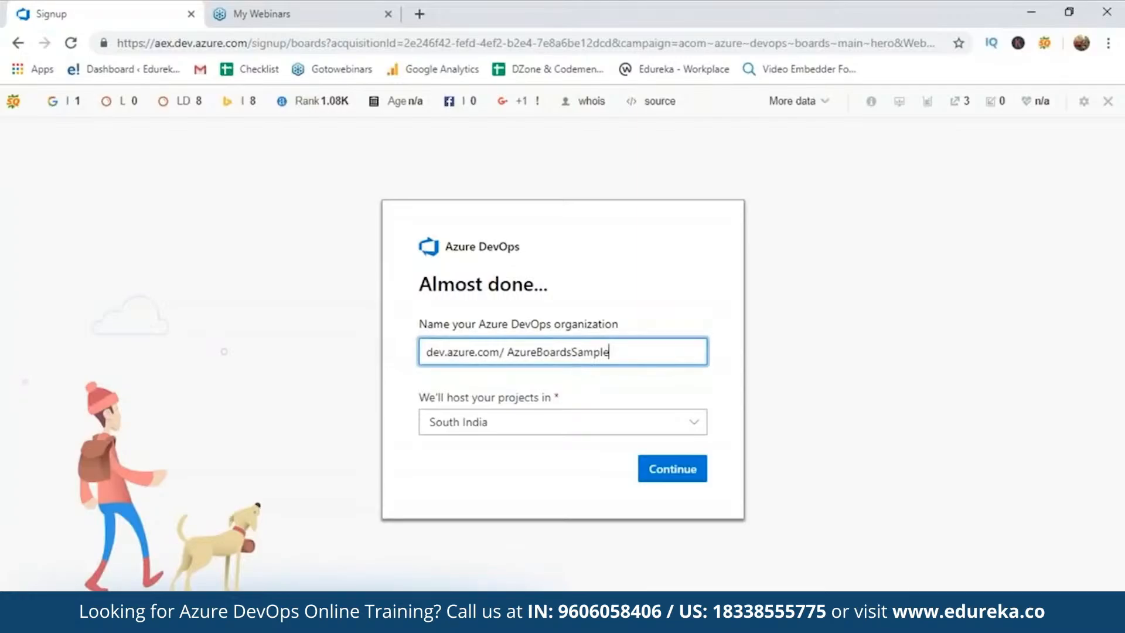
type("12345")
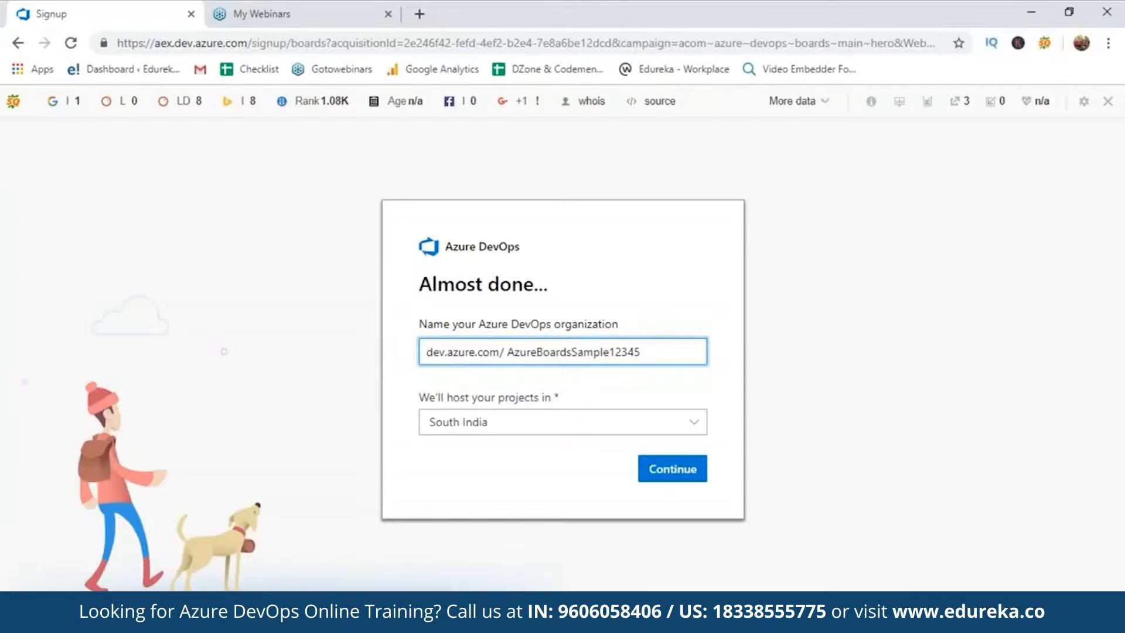
left_click(678, 470)
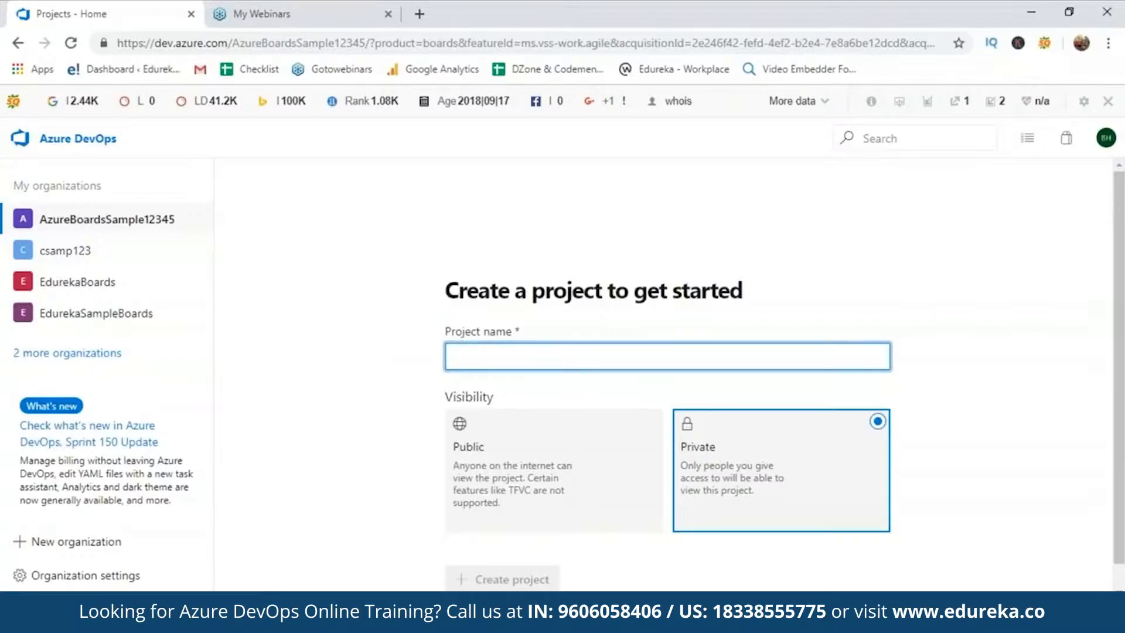
Create DemoProjectForThisSession as a public project
type("DemoProject")
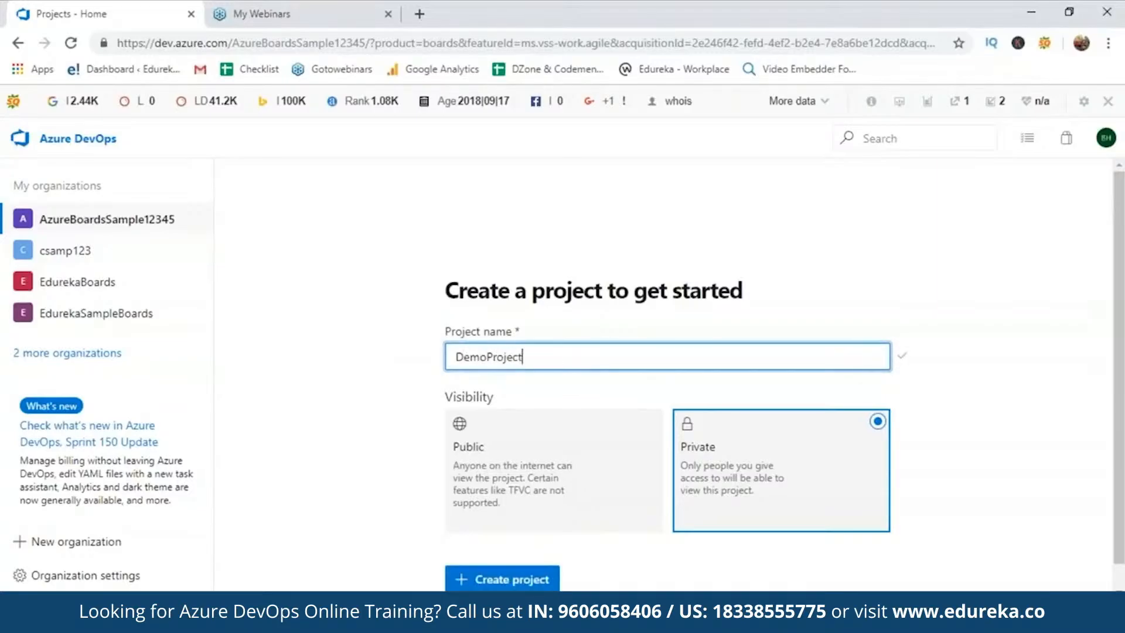
type("ForThisSes")
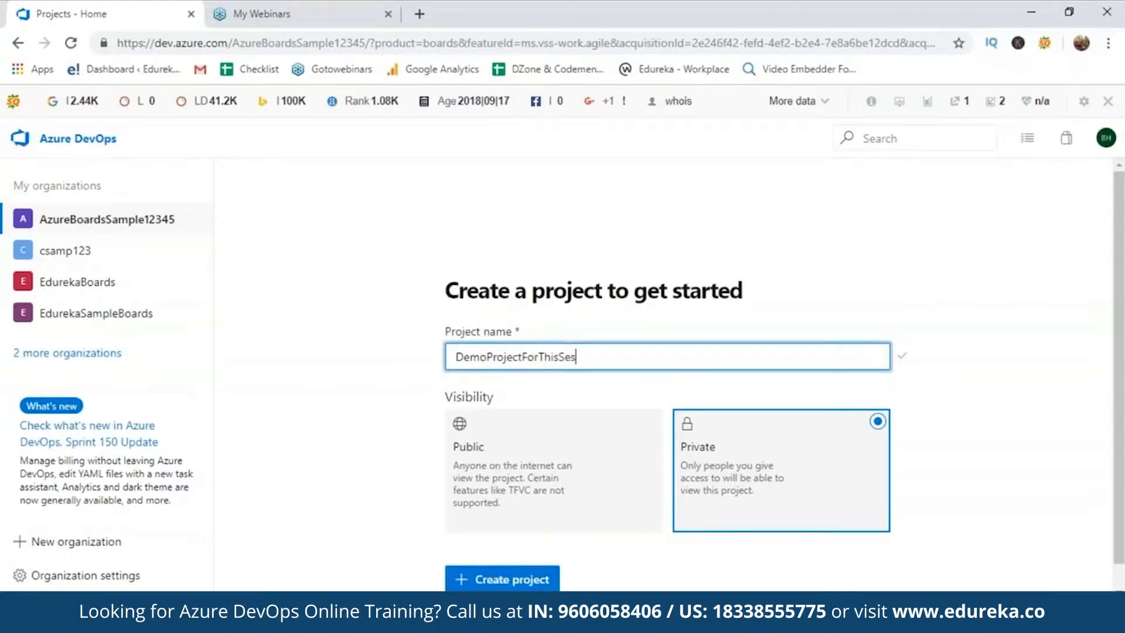
type("sion")
left_click(534, 471)
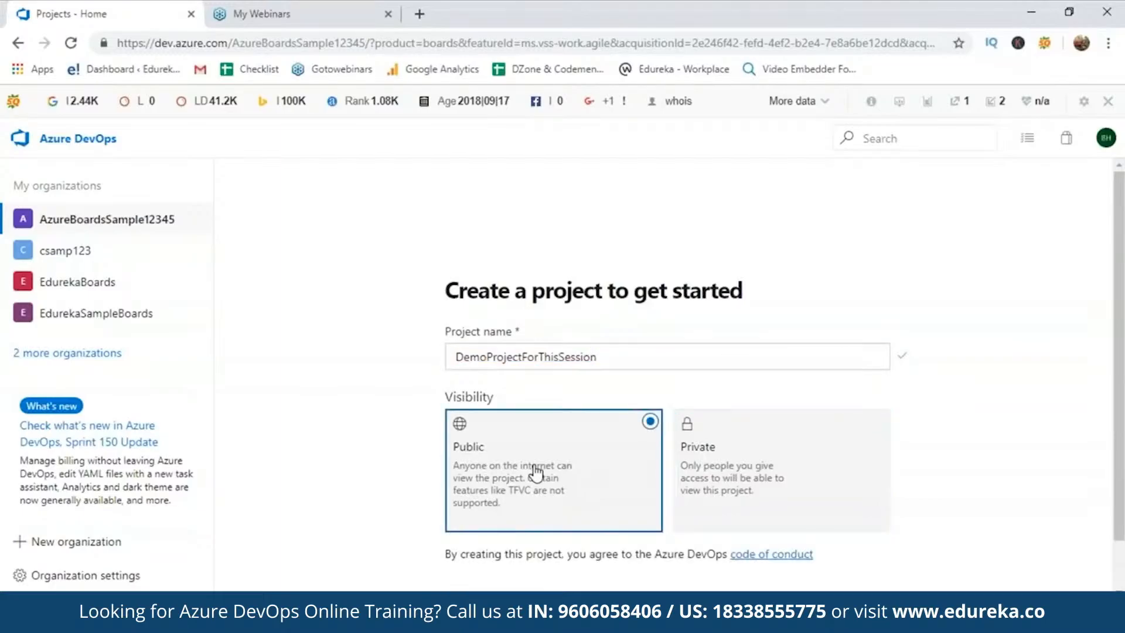
scroll(668, 381, "down", 1)
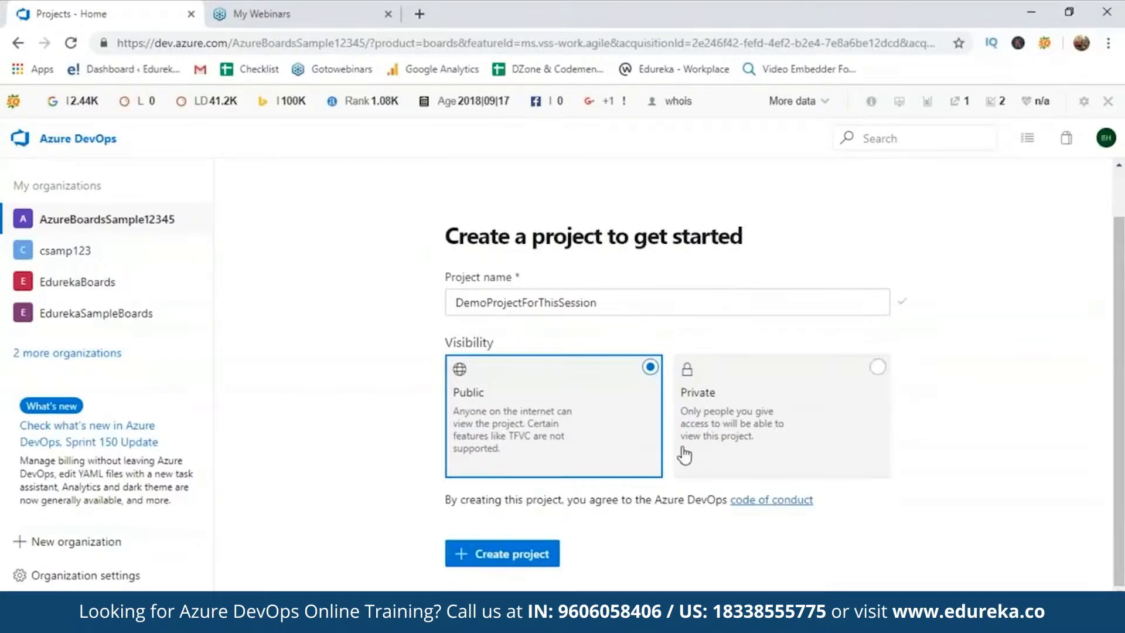
left_click(528, 564)
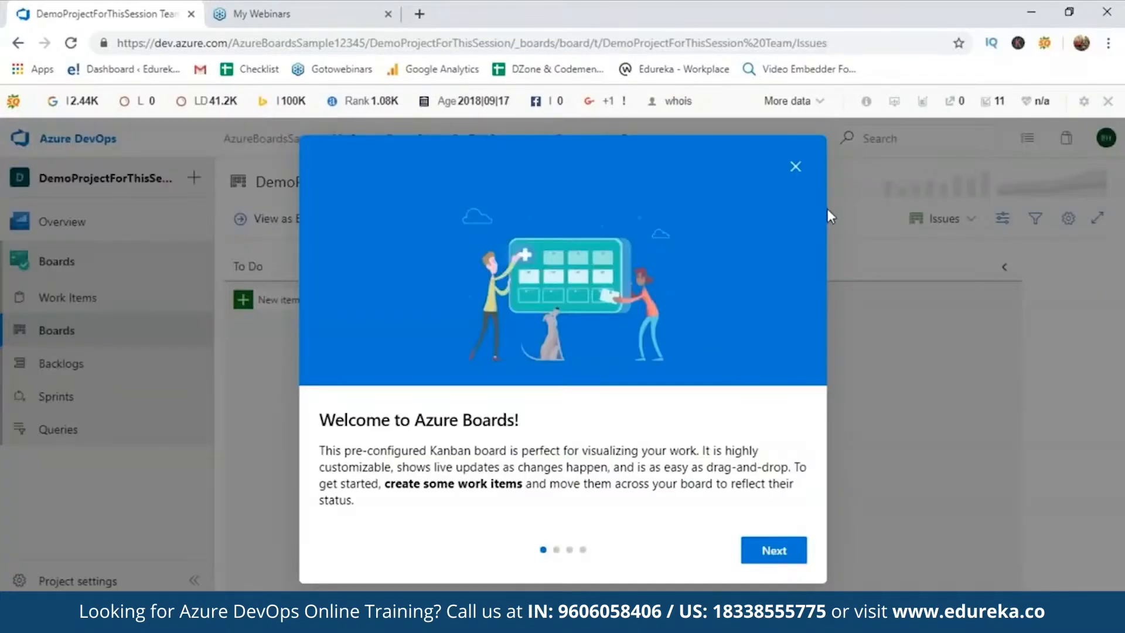
Dismiss the Azure Boards welcome message and view the Epics and Issues backlog levels
left_click(795, 166)
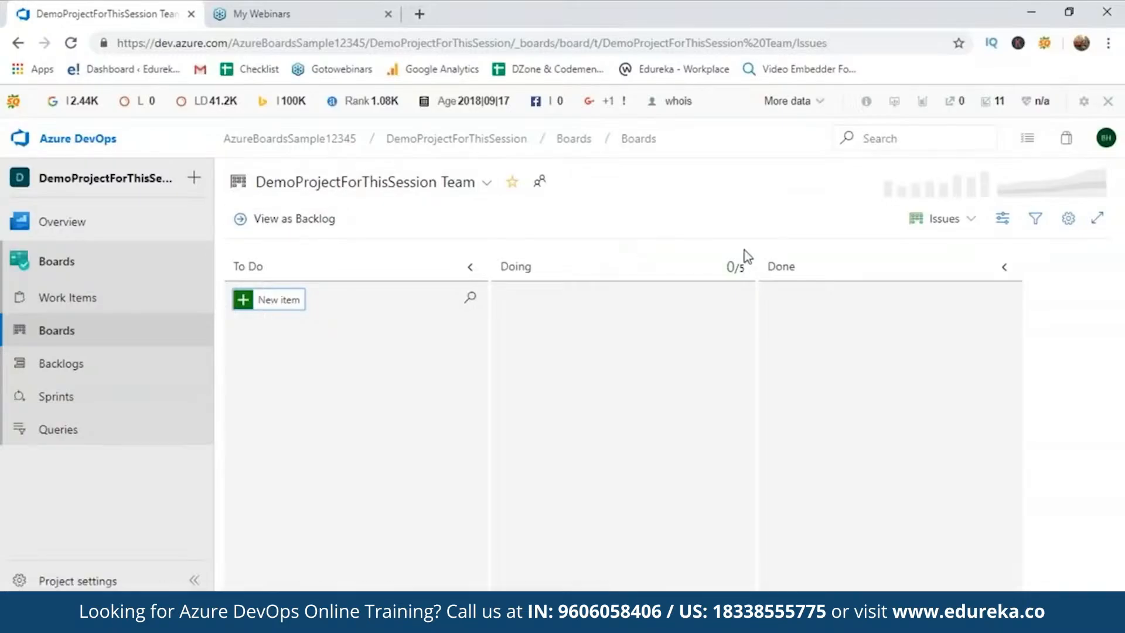
left_click(979, 230)
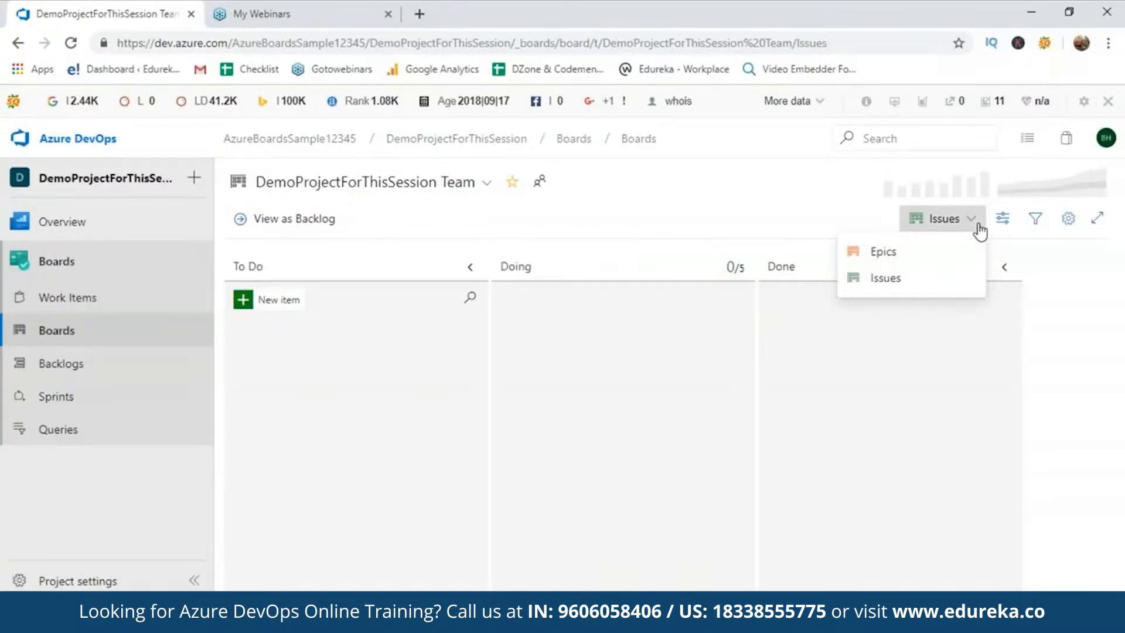
left_click(979, 230)
left_click(956, 228)
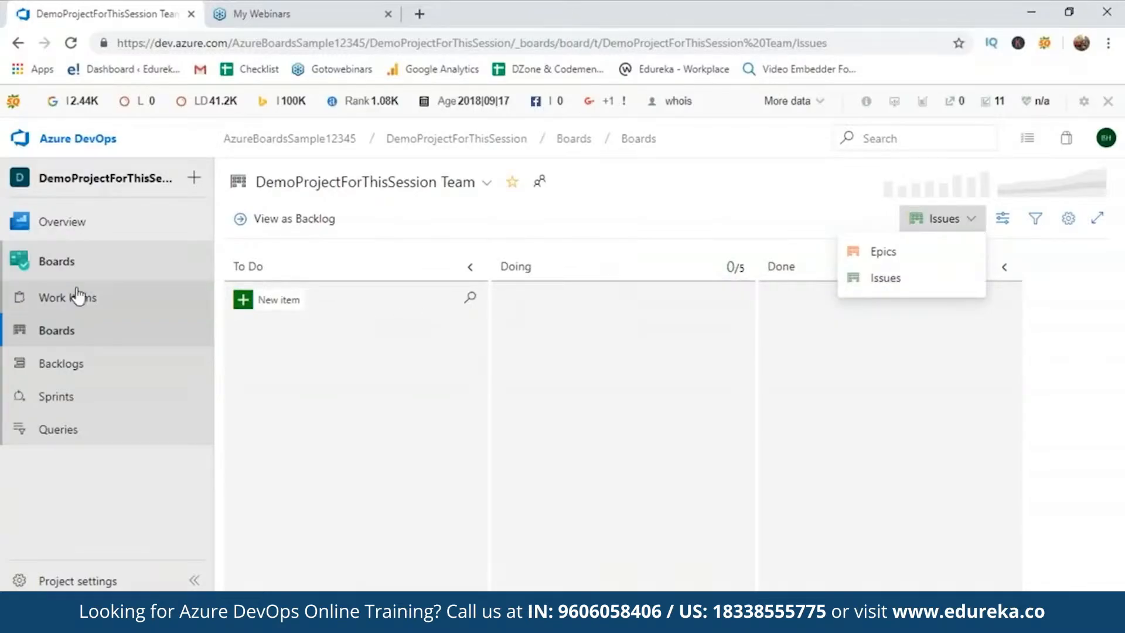
Browse the empty Work Items list and product backlog, returning to the Kanban board
left_click(54, 297)
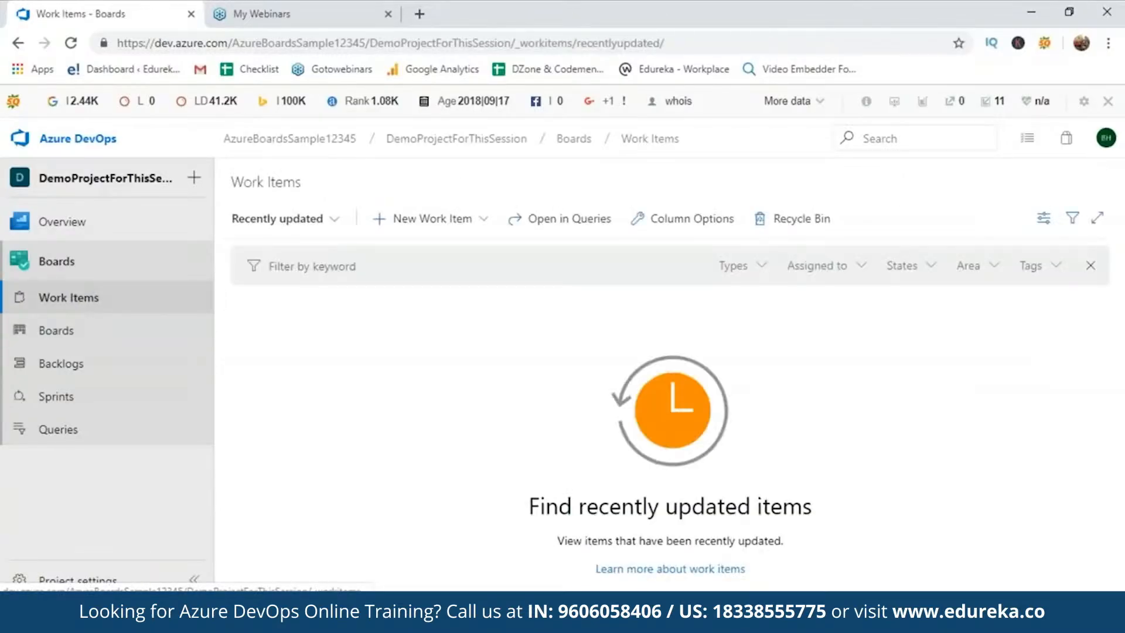
left_click(79, 331)
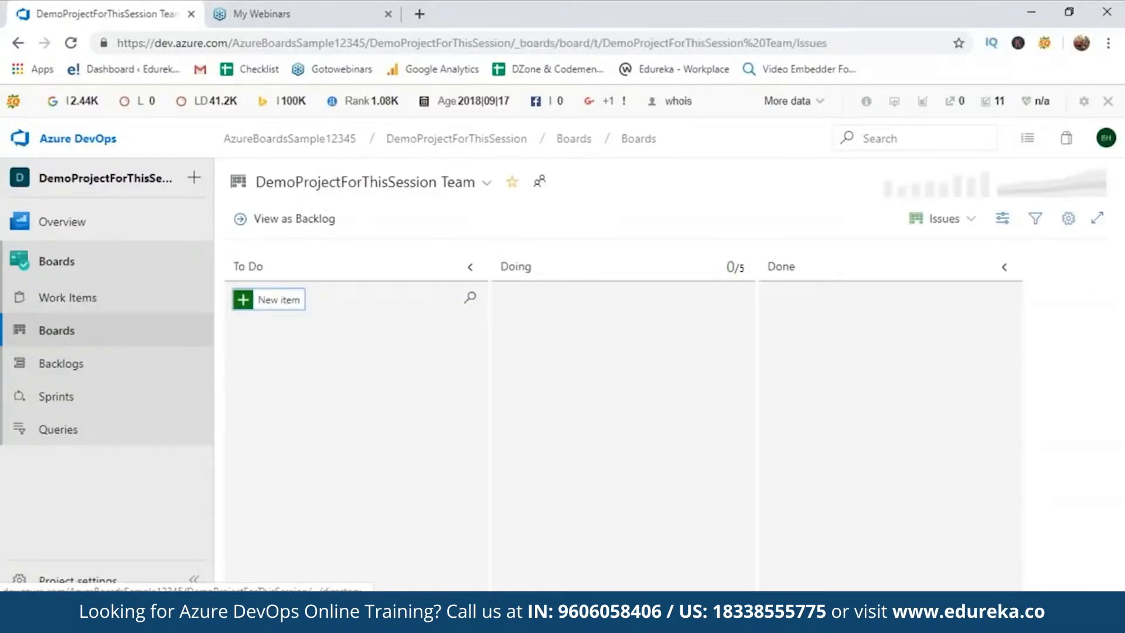
left_click(88, 362)
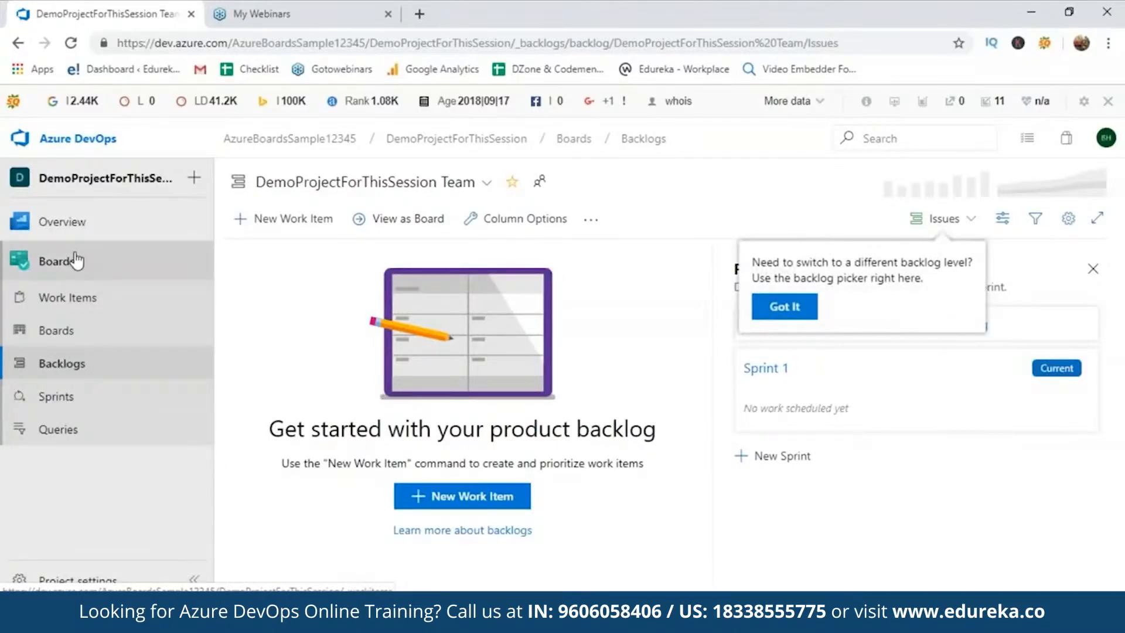
left_click(86, 331)
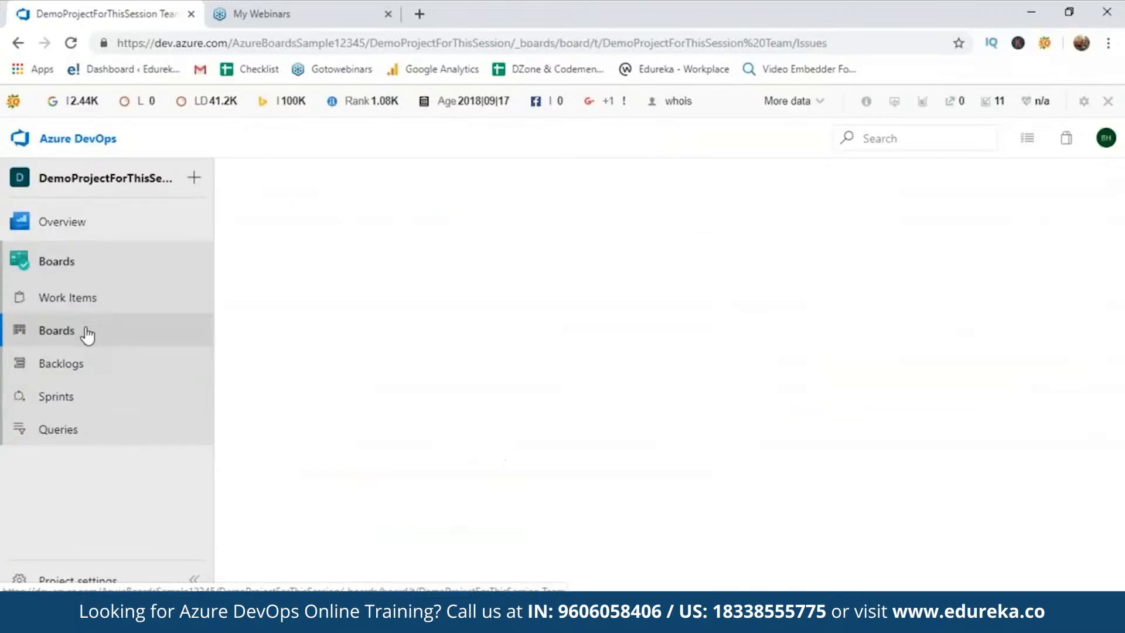
Add a Sample Item card in To Do, move it to Doing, then back to To Do
left_click(242, 300)
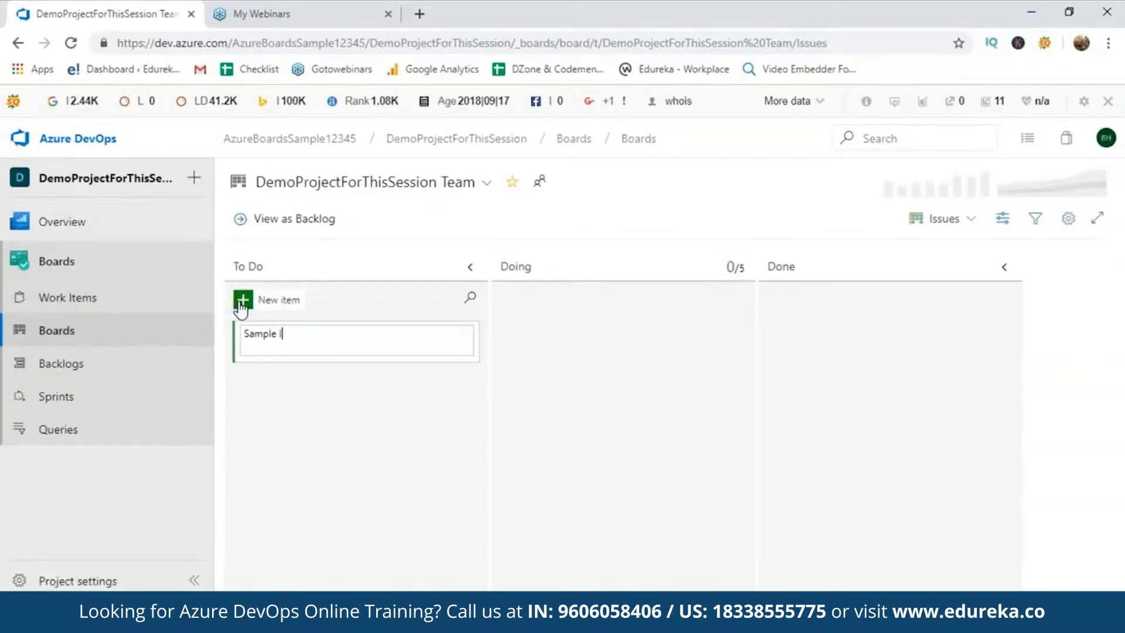
key("Return")
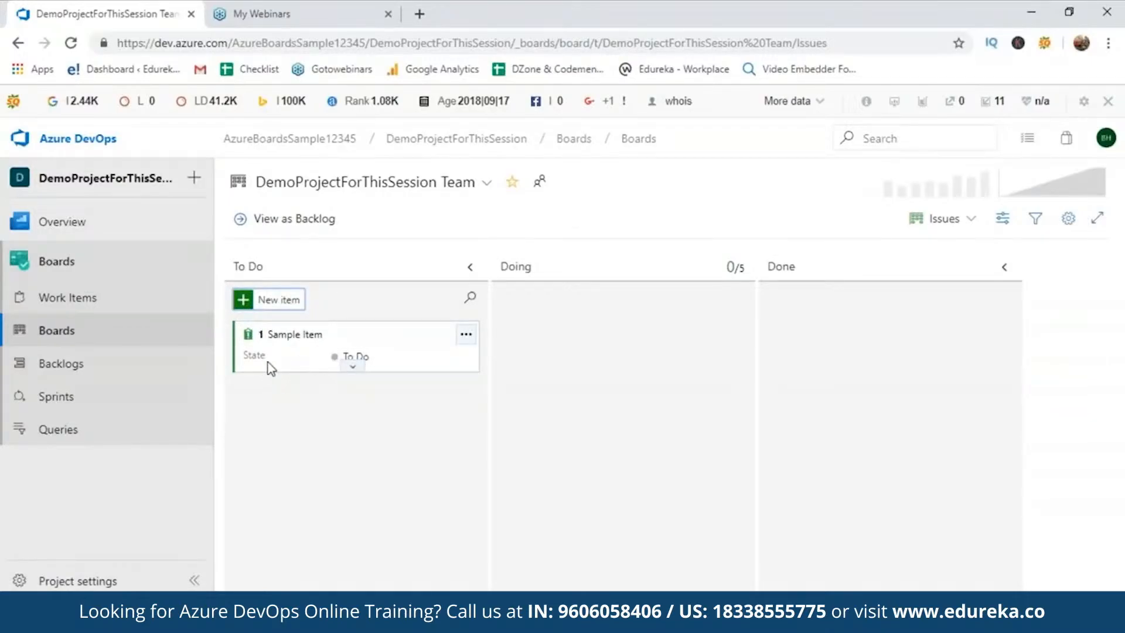
left_click(386, 364)
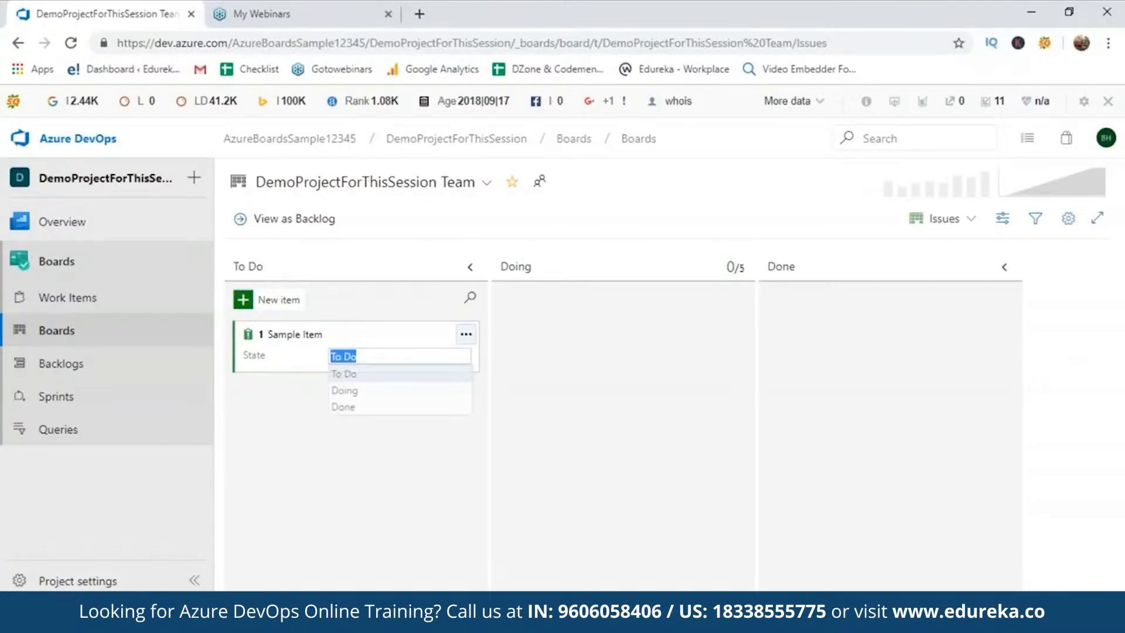
left_click(374, 390)
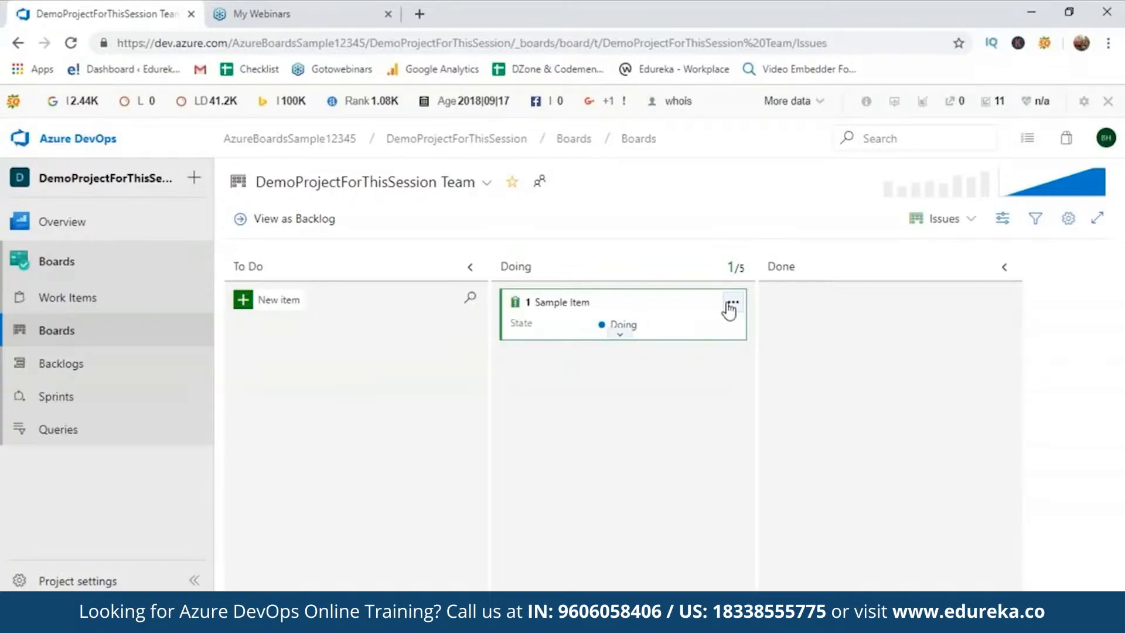
left_click(628, 331)
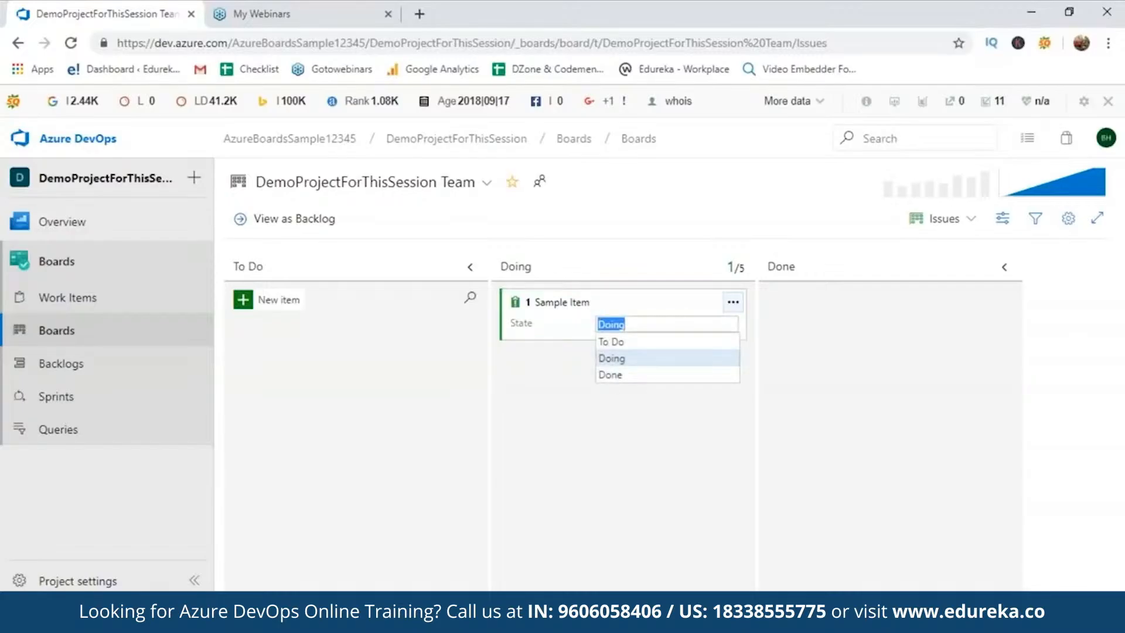
left_click(617, 346)
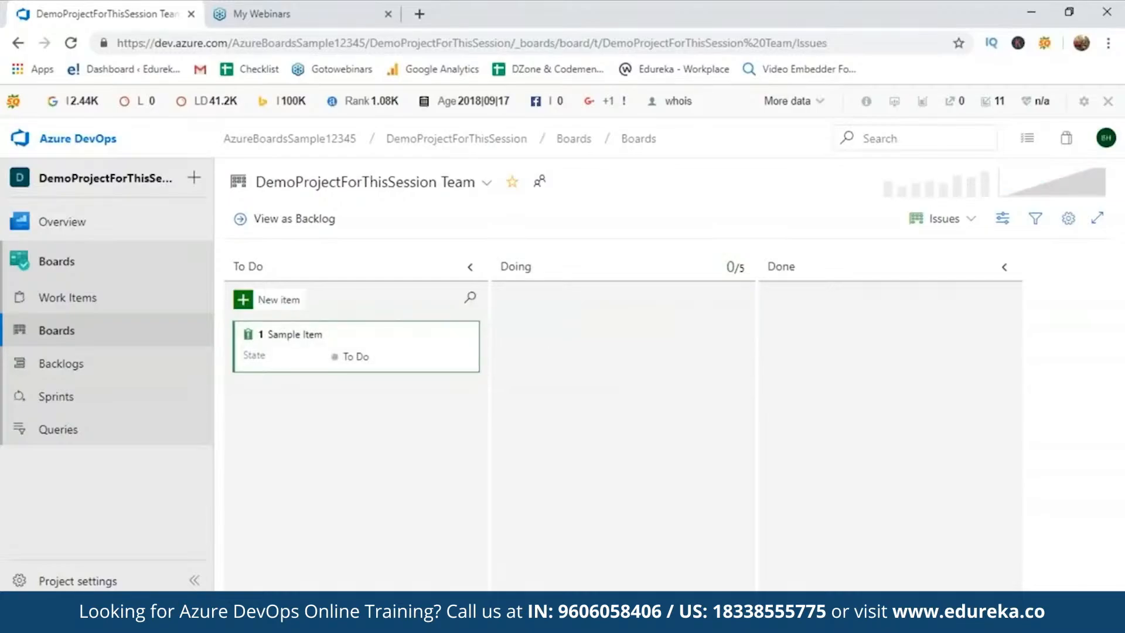
left_click(466, 337)
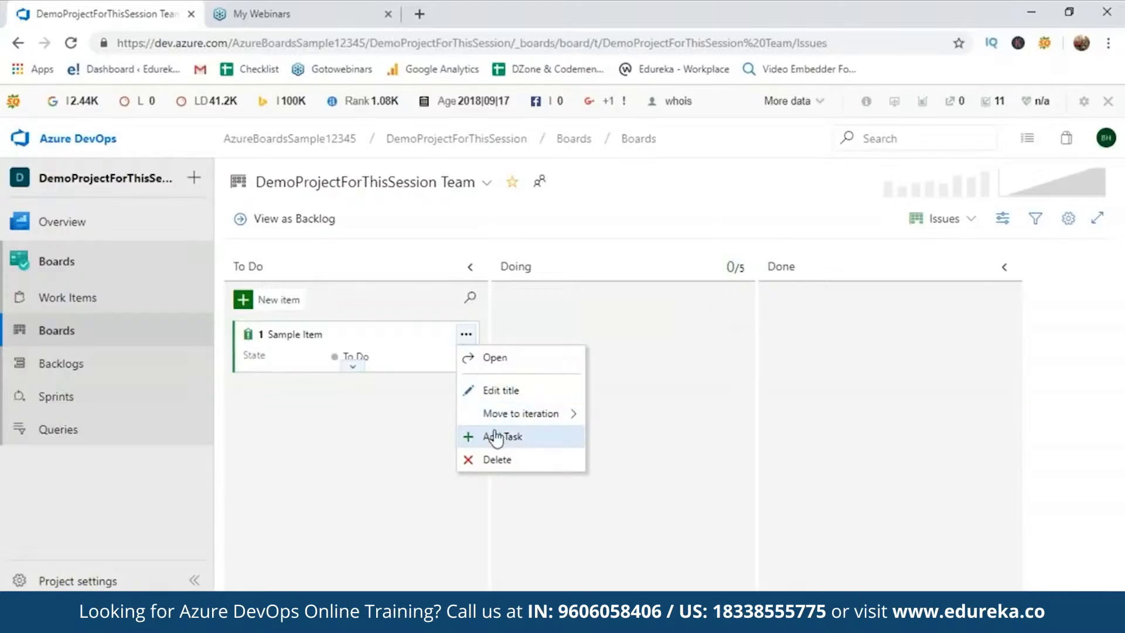
Add a Clear Cache task to Sample Item
left_click(500, 436)
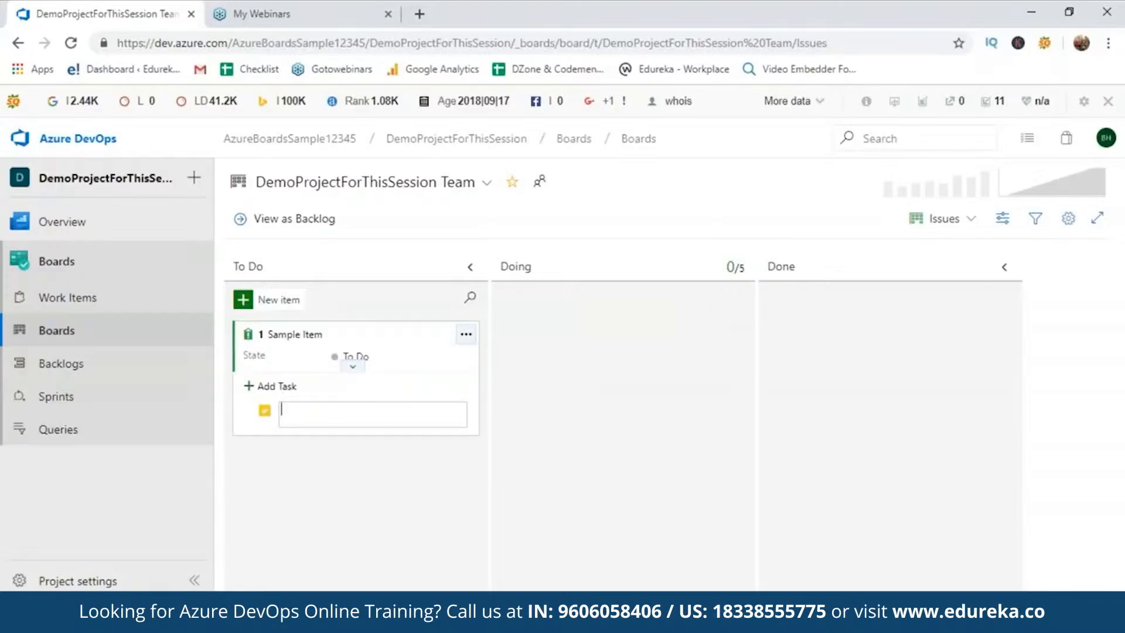
type("Clear Cache")
key("Return")
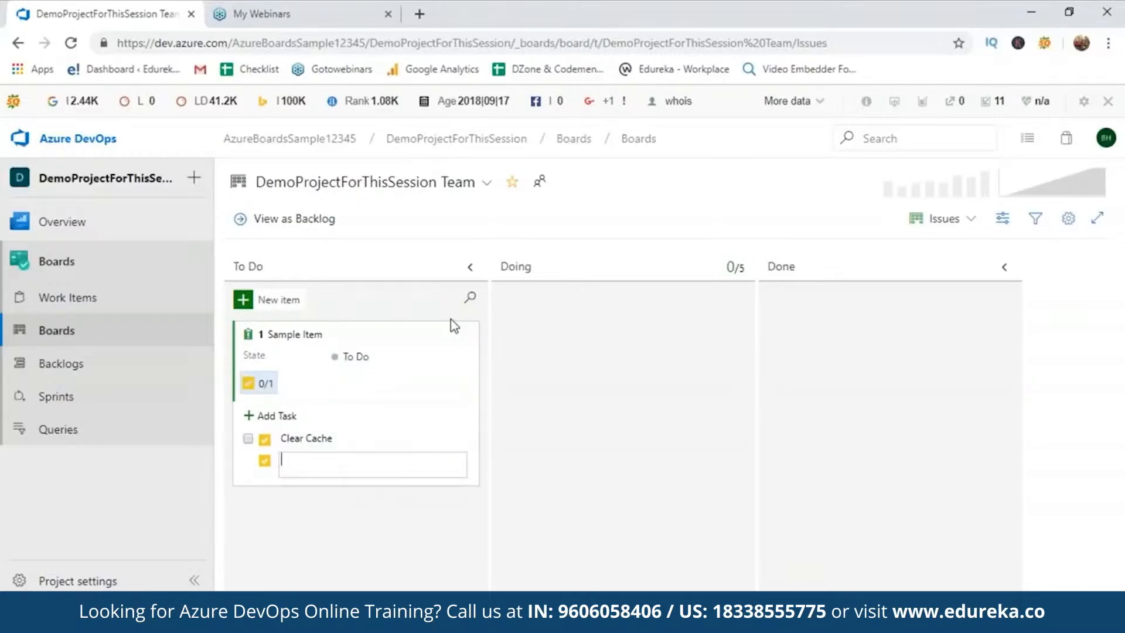
left_click(466, 334)
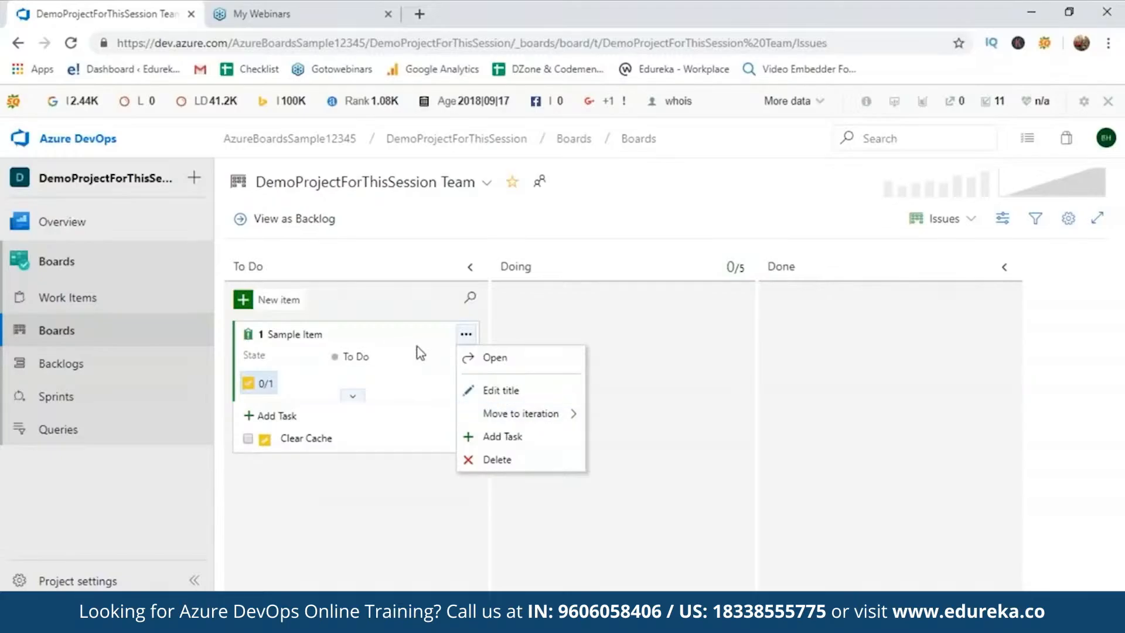
Move Sample Item to Doing, complete the Clear Cache task, then set it to Done
left_click(352, 356)
left_click(398, 396)
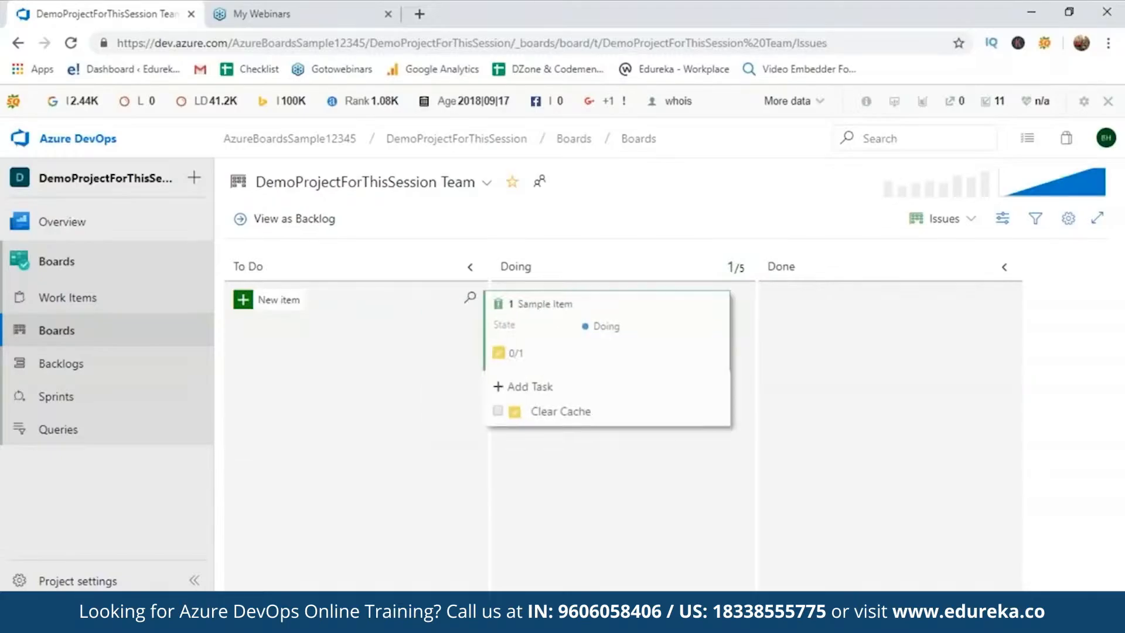
left_click(516, 407)
left_click(650, 326)
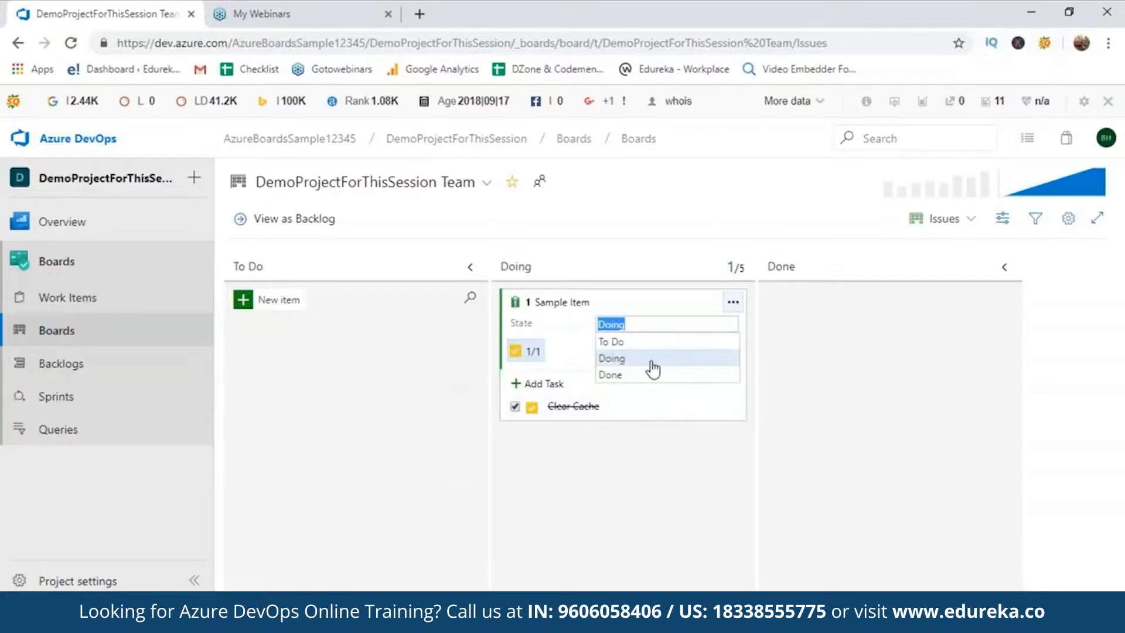
left_click(649, 374)
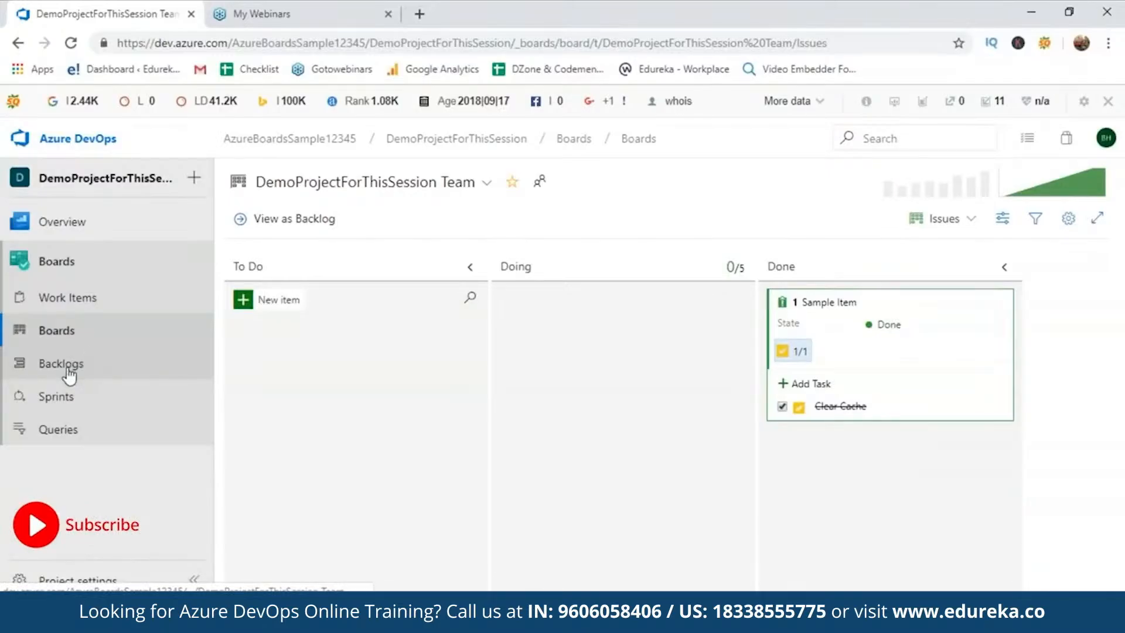
Save the project description 'Sample for today' on the Overview Summary page
left_click(194, 179)
left_click(123, 212)
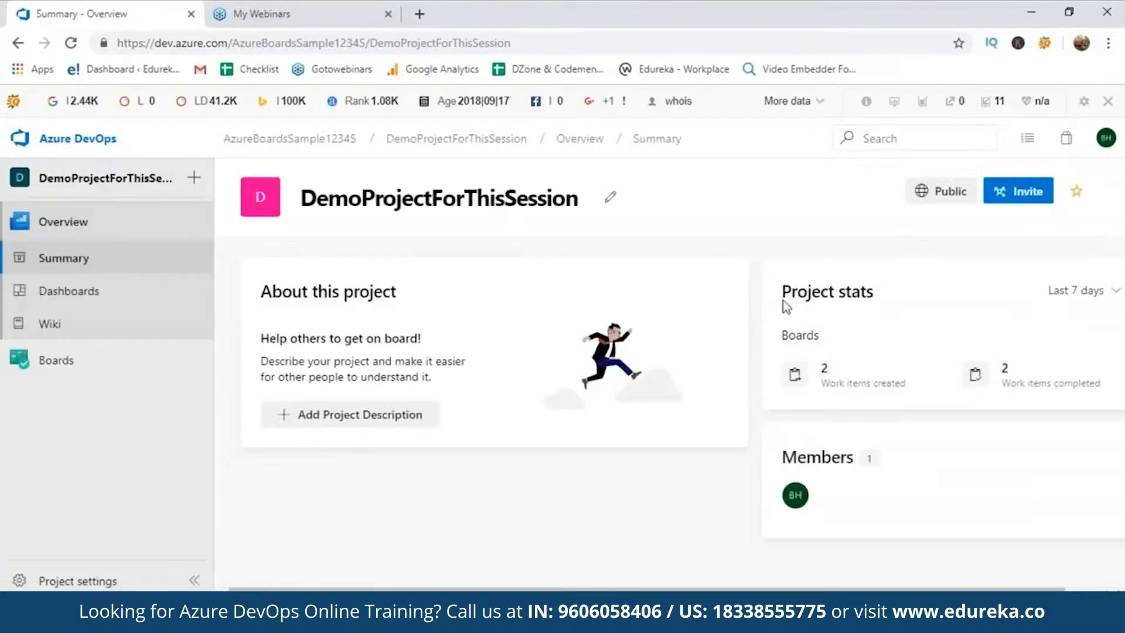
left_click(355, 410)
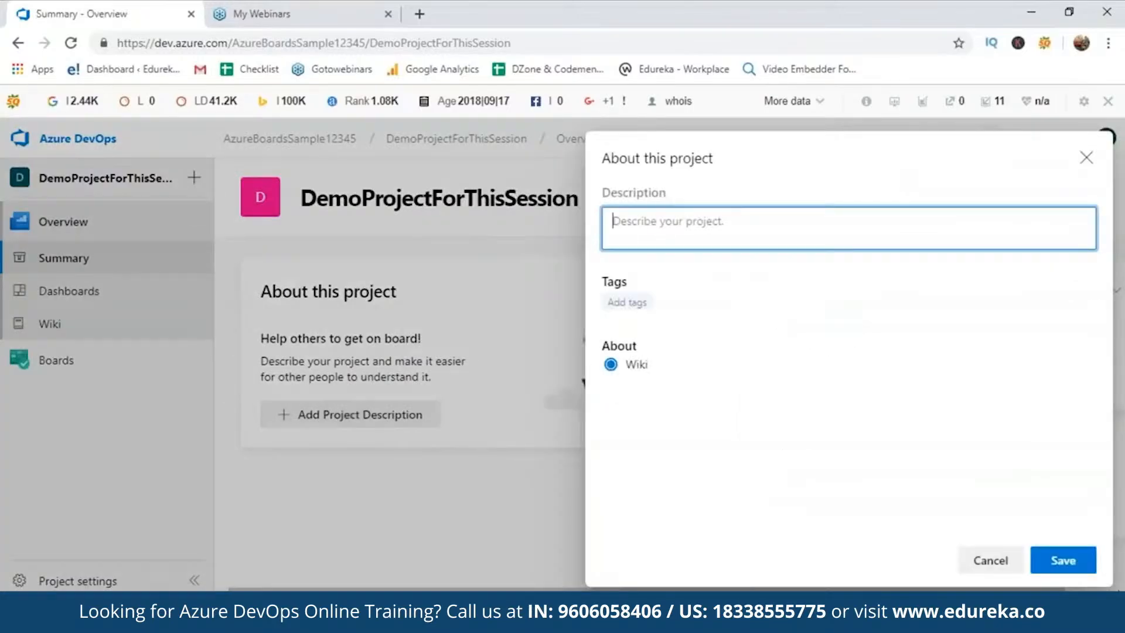
type("SampleP")
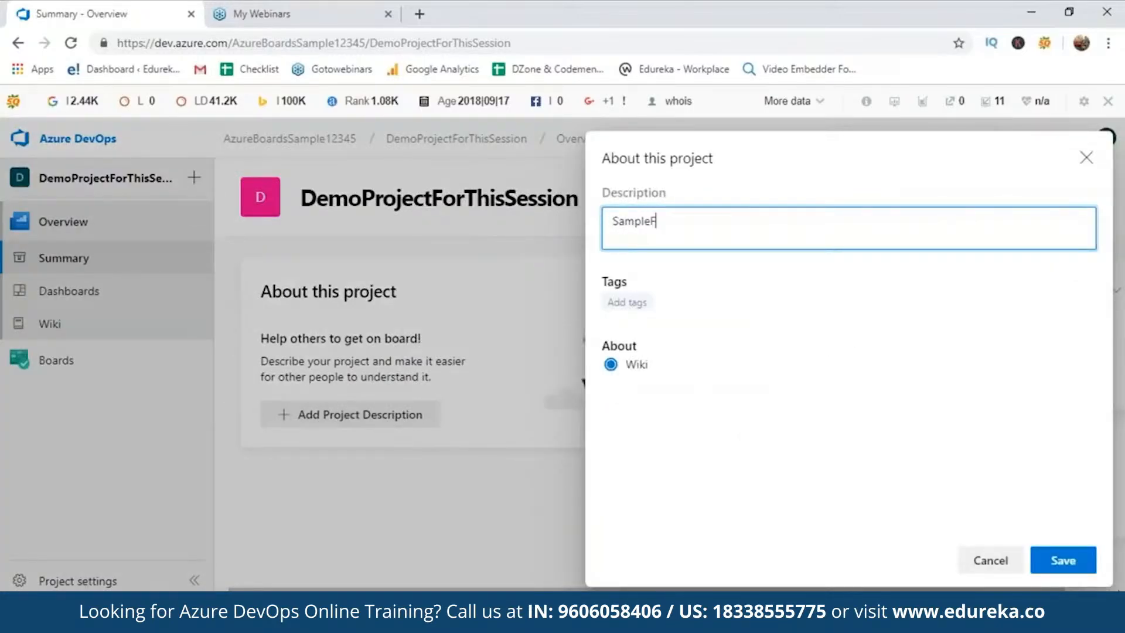
key("BackSpace")
key("BackSpace")
type("for today")
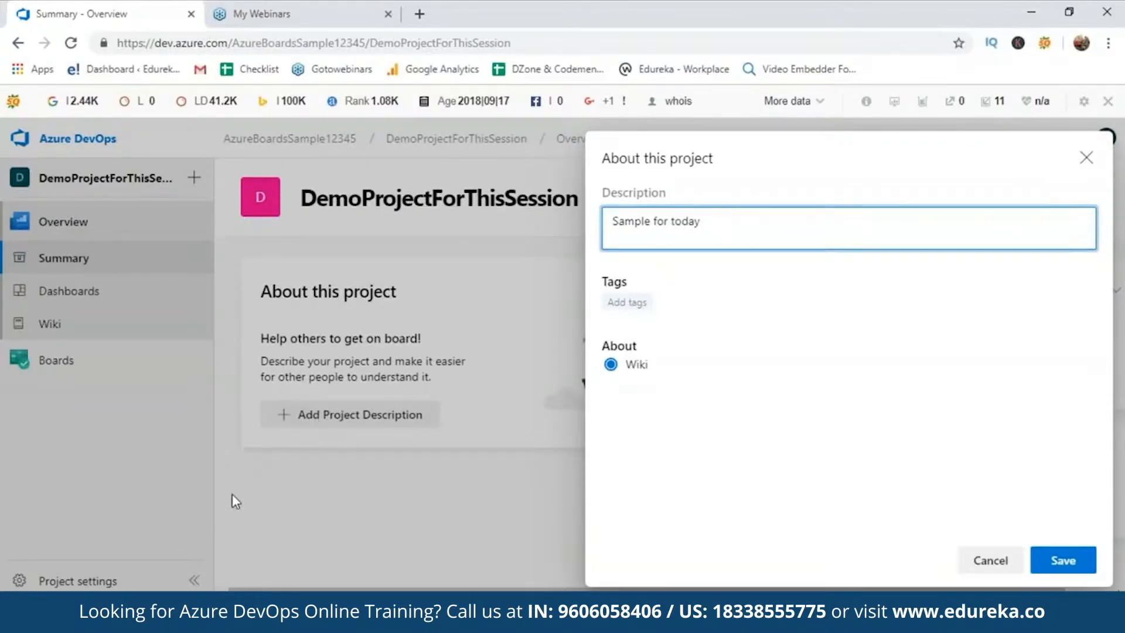
left_click(1053, 560)
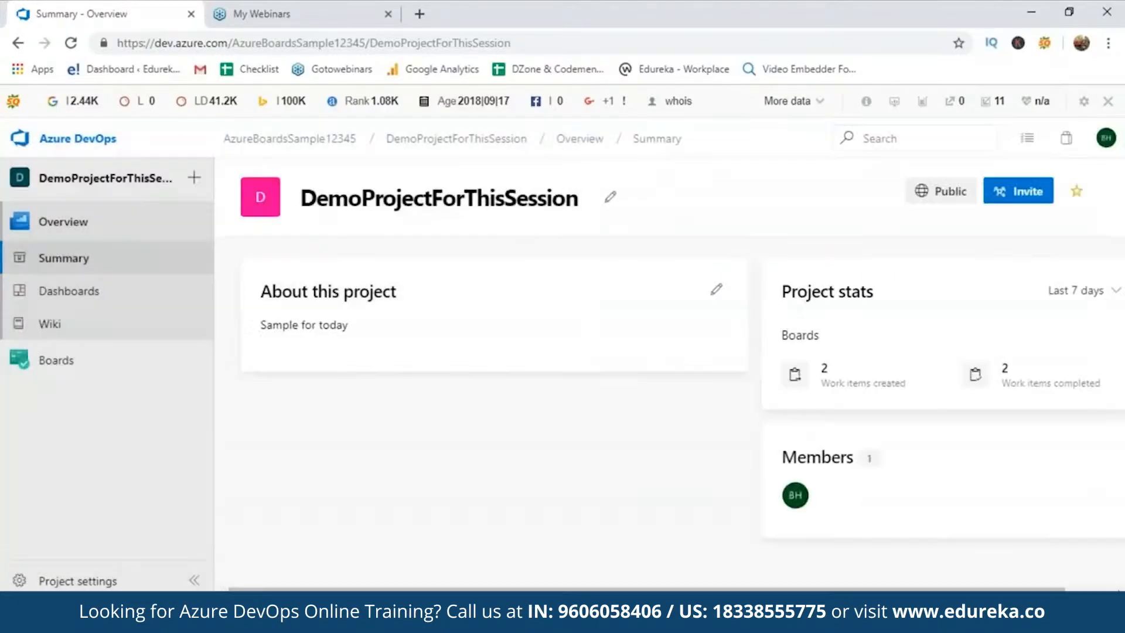
Invite a user by their e-mail address and review the failed invitation status
left_click(1008, 189)
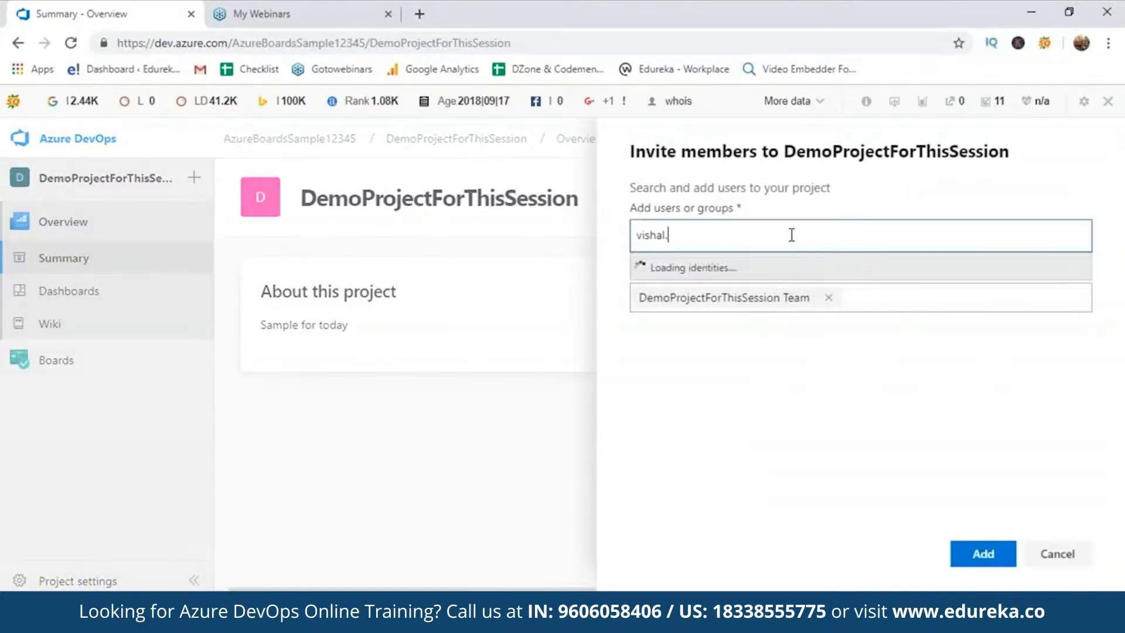
key("ctrl+a")
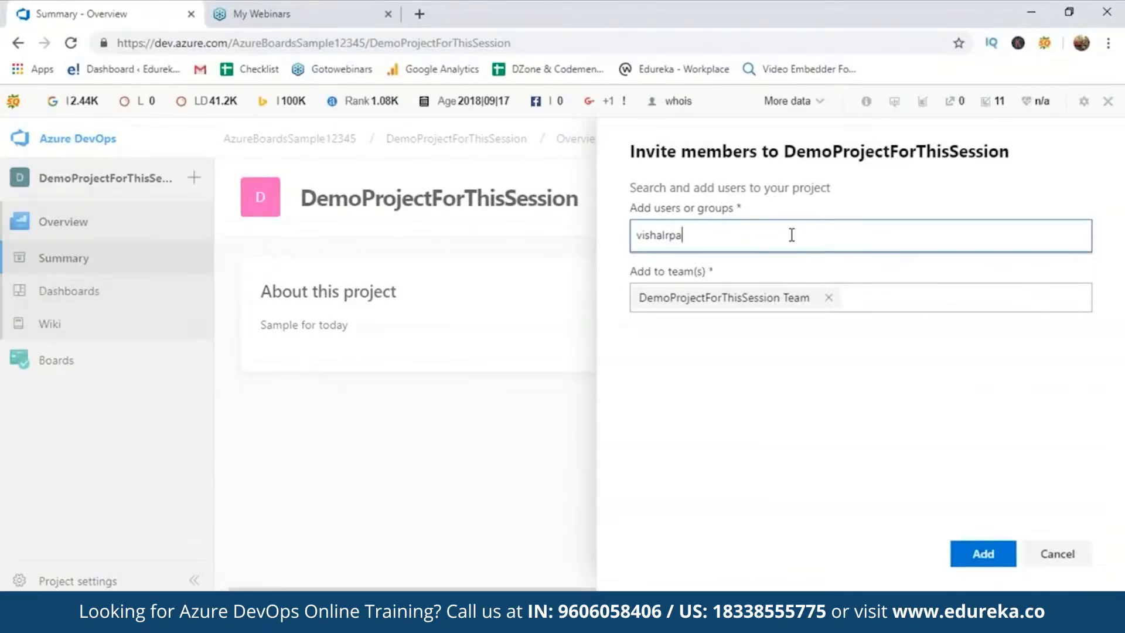
left_click(983, 554)
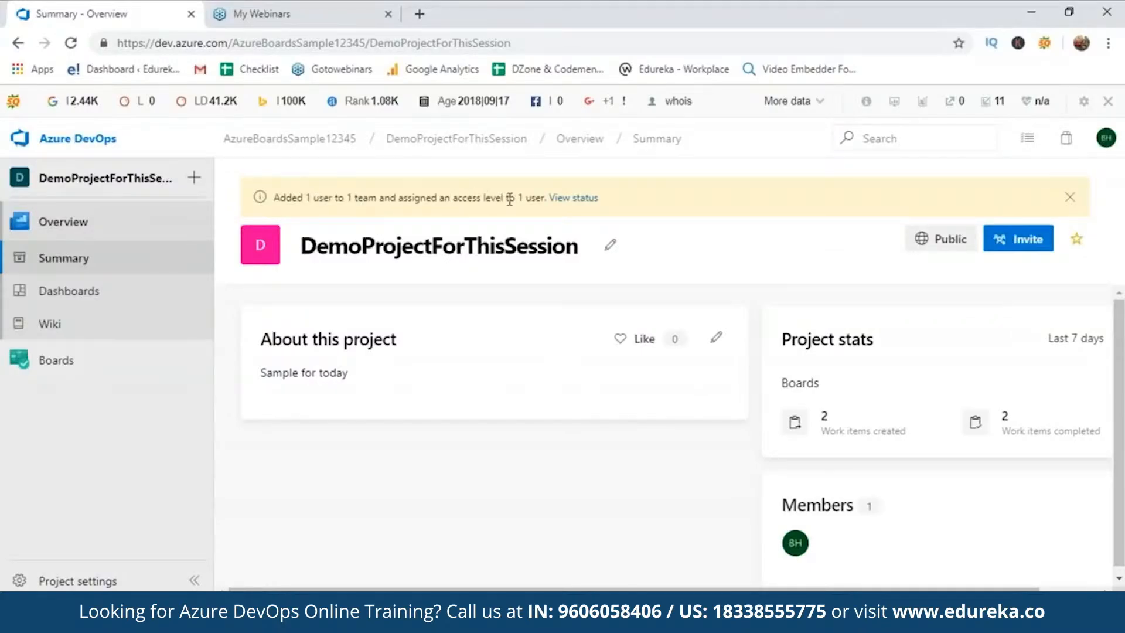
left_click(564, 199)
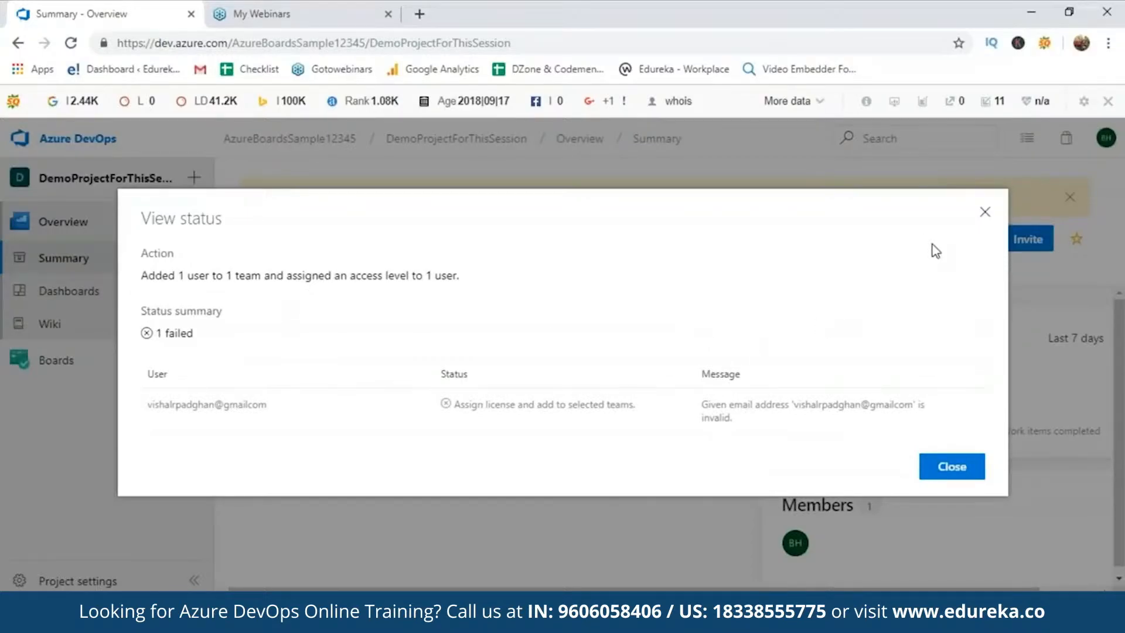
left_click(985, 212)
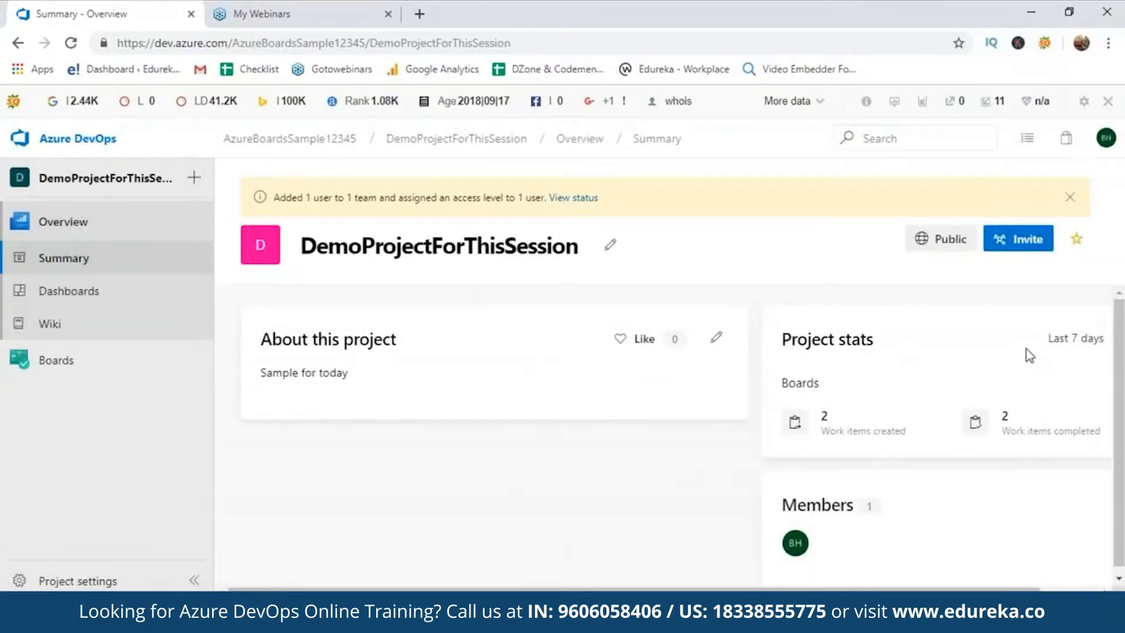
left_click_drag(1122, 396, 1123, 410)
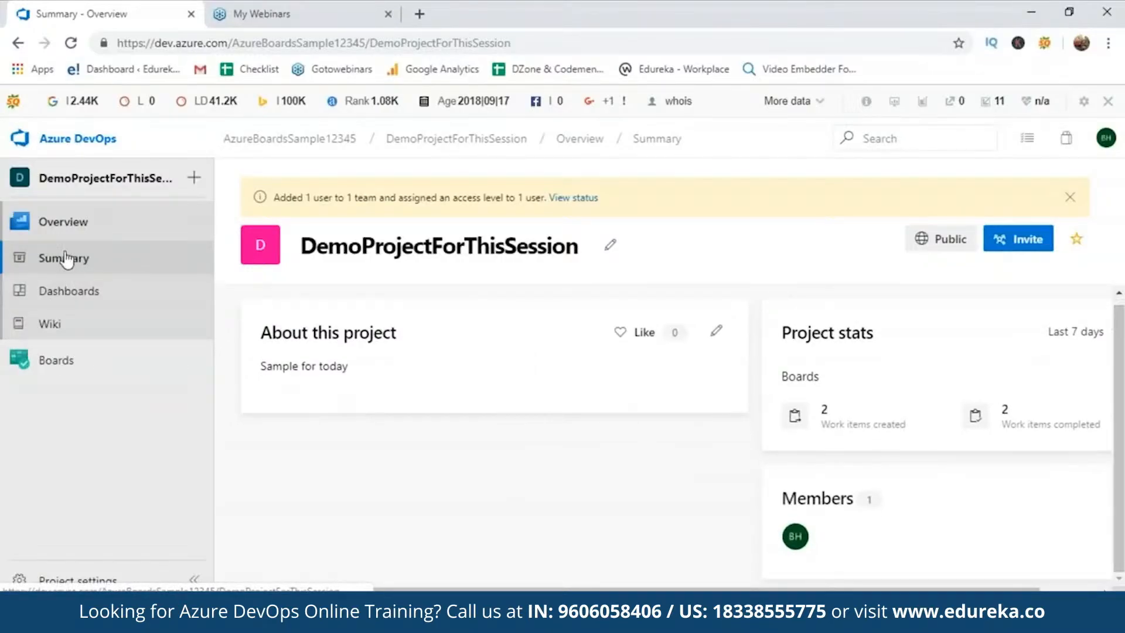
Open the DemoProjectForThisSession backlog in the AzureBoardsSample12345 organization
left_click(73, 141)
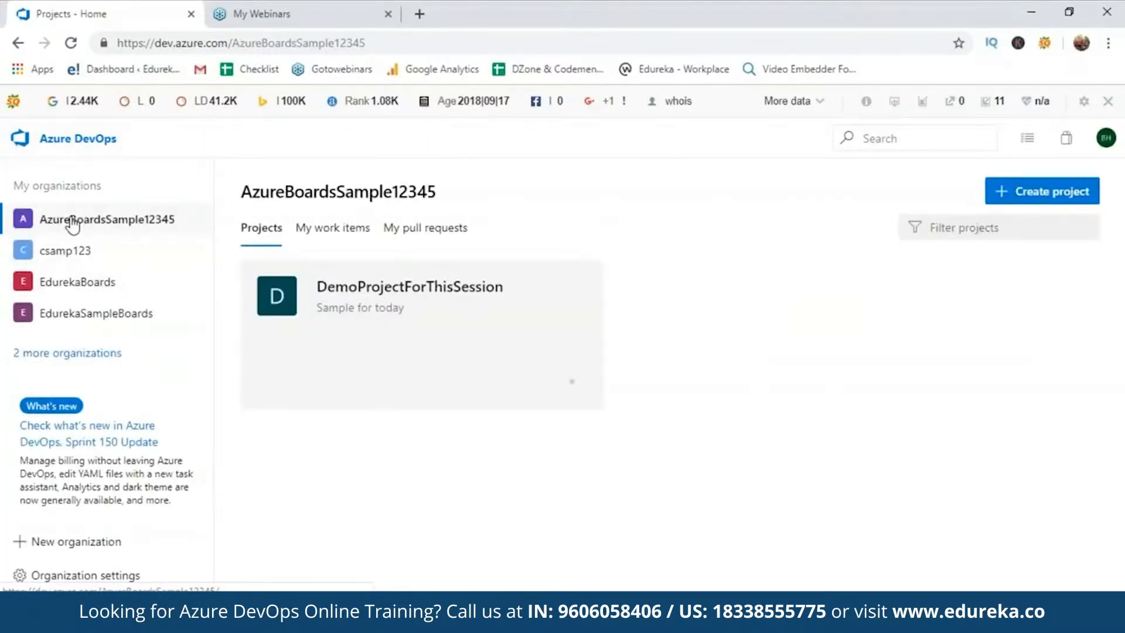
left_click(70, 223)
left_click(334, 296)
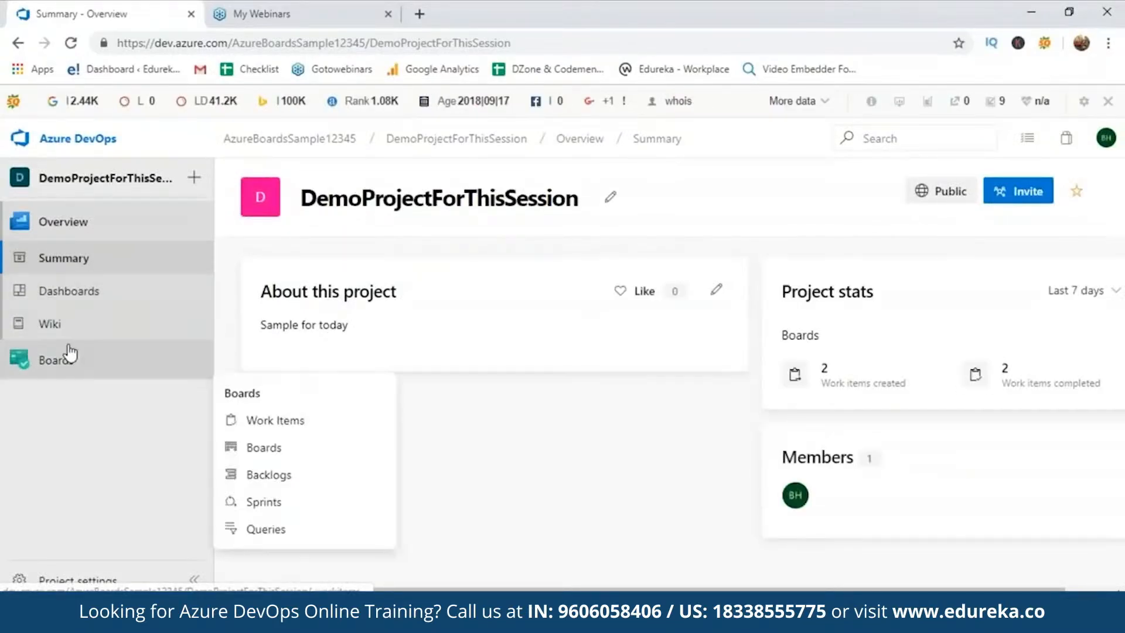
left_click(65, 356)
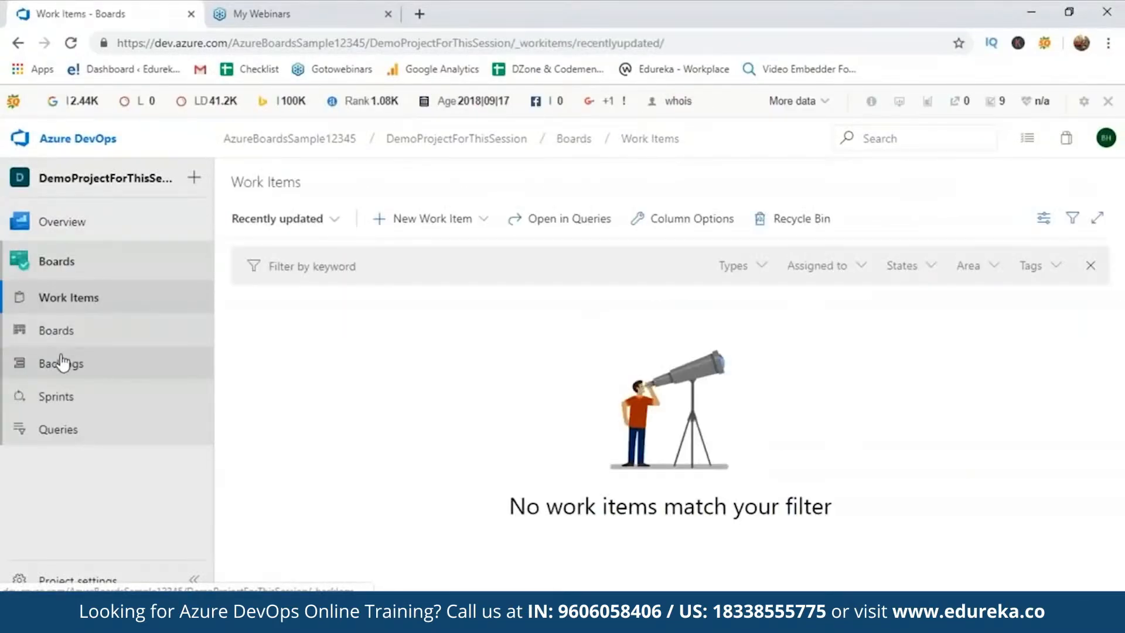
left_click(62, 363)
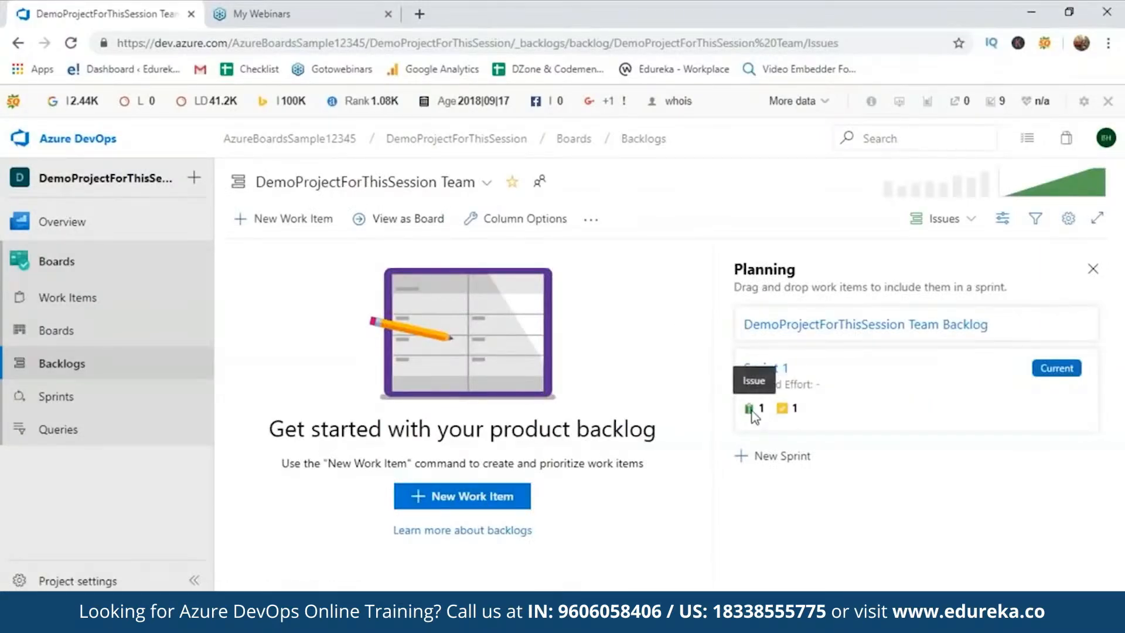
Add the backlog issue 'take a look at this issue' and assign it to the team member
left_click(520, 500)
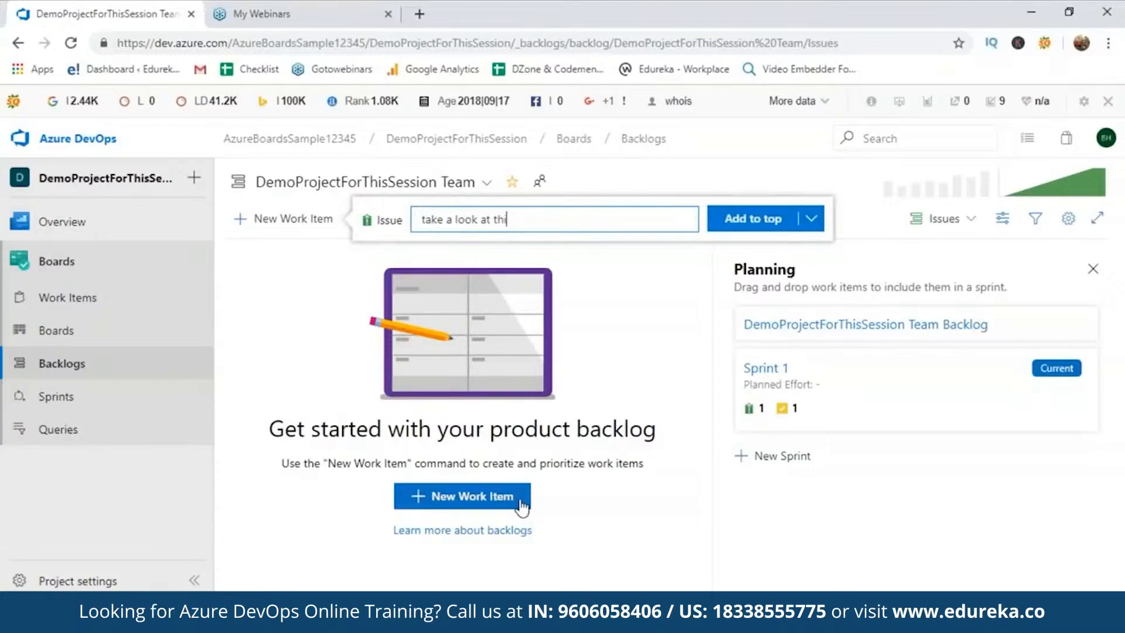
type("take a look at this issue")
left_click(755, 221)
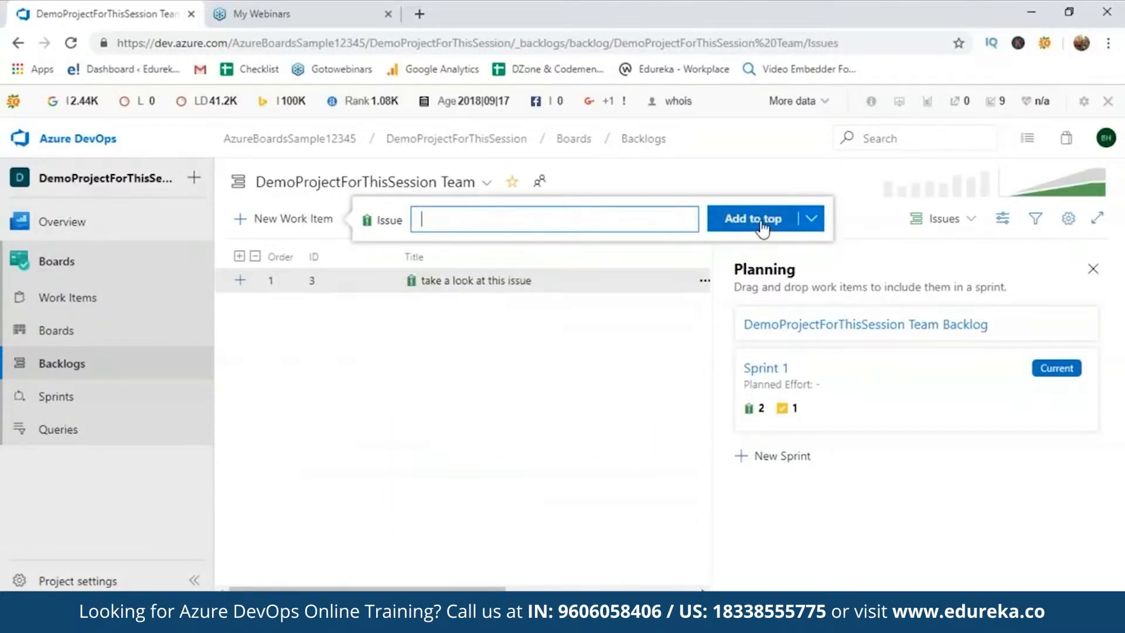
left_click(703, 279)
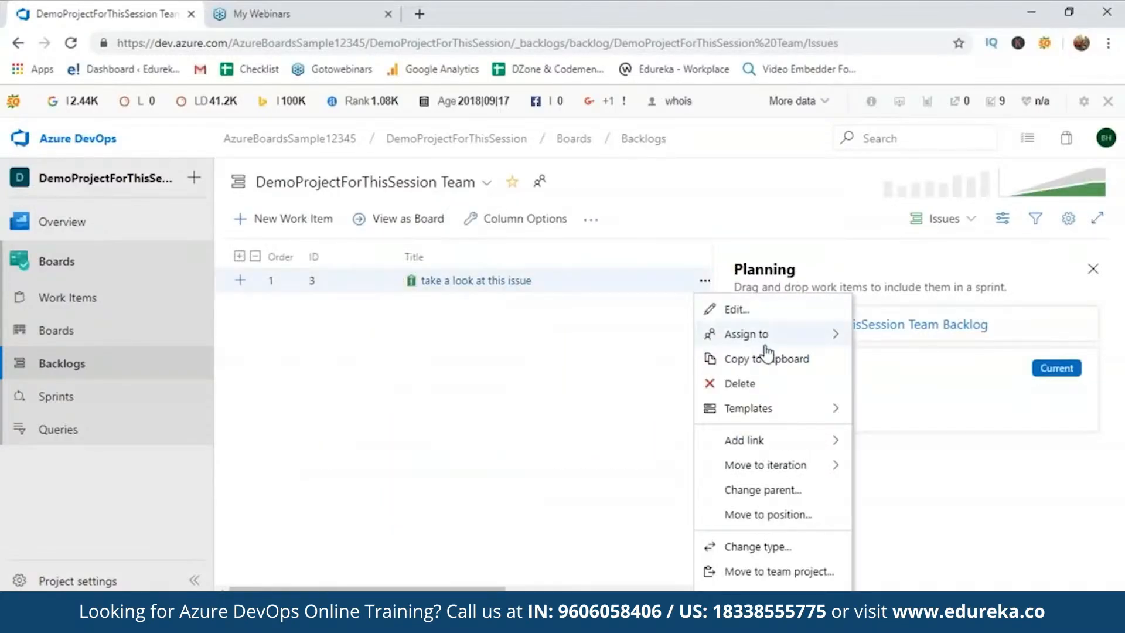
mouse_move(797, 336)
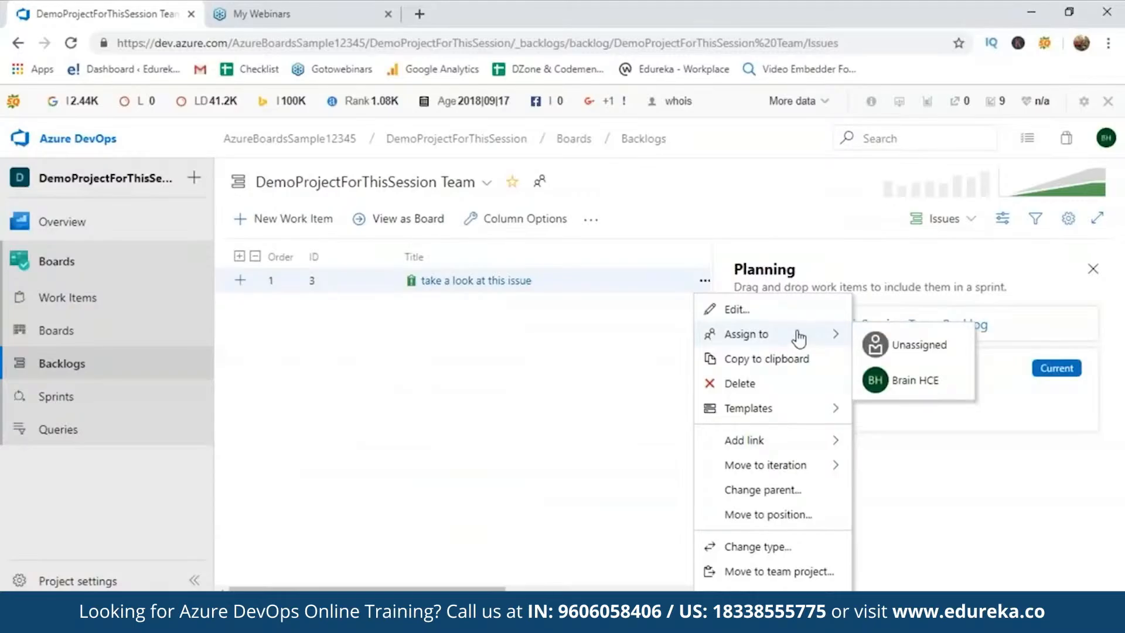
left_click(889, 386)
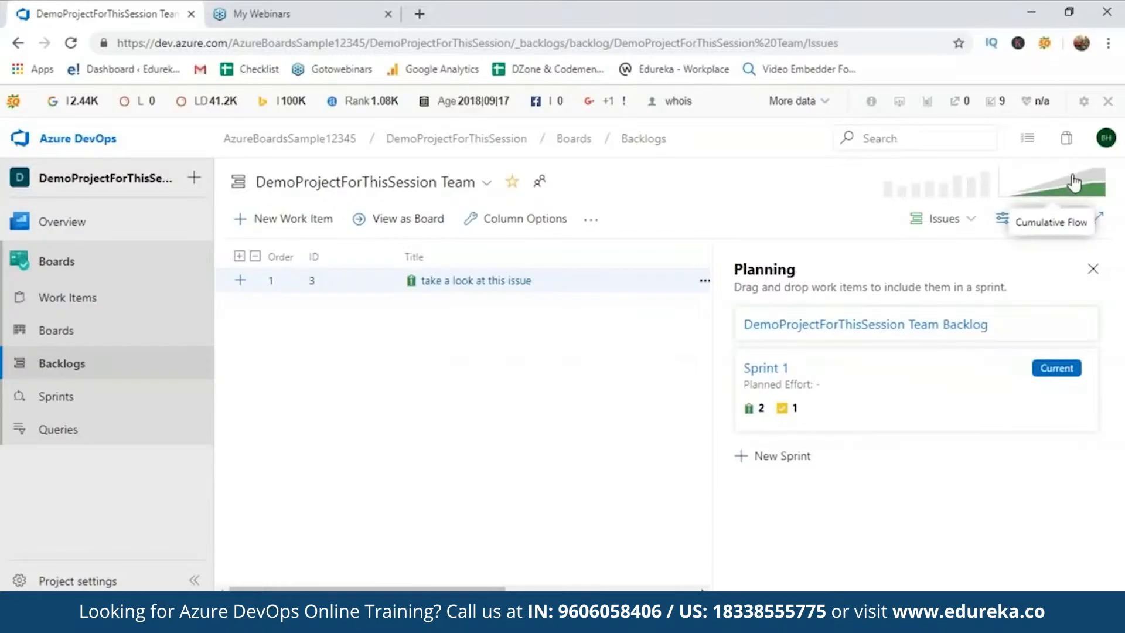
Check the work items list, then go to the project overview summary
left_click(141, 297)
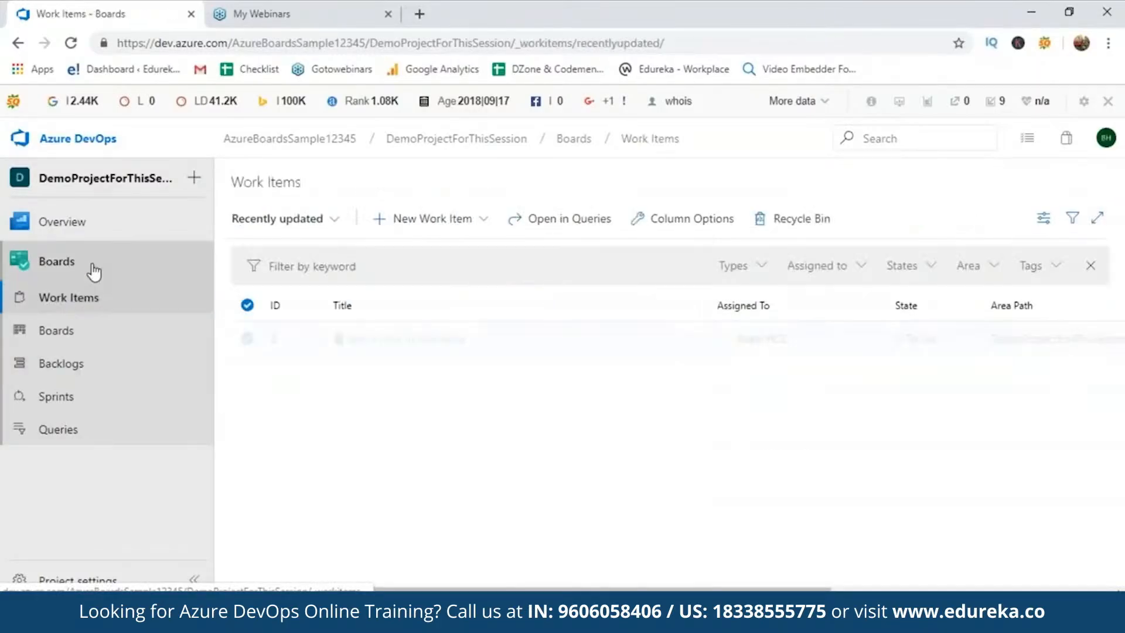
left_click(329, 391)
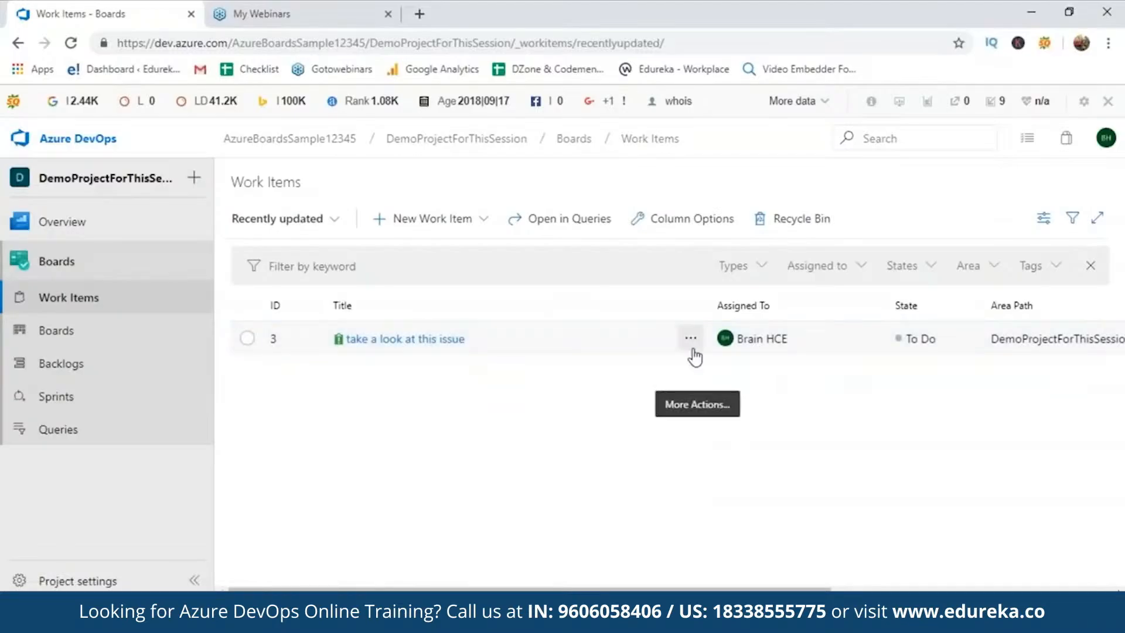
left_click(64, 297)
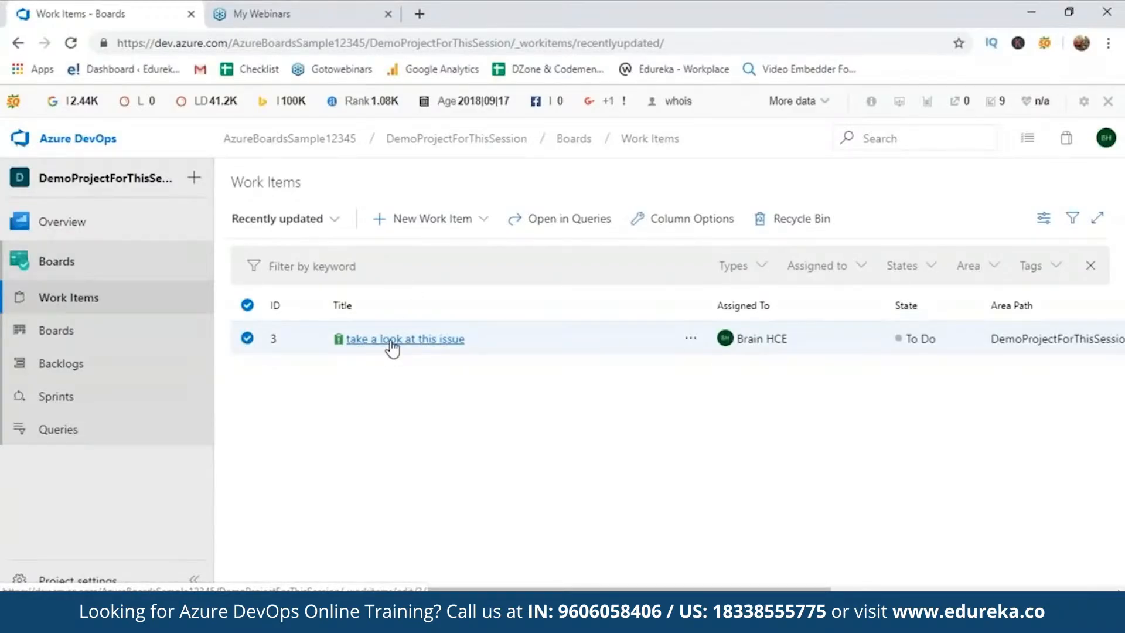
left_click(56, 236)
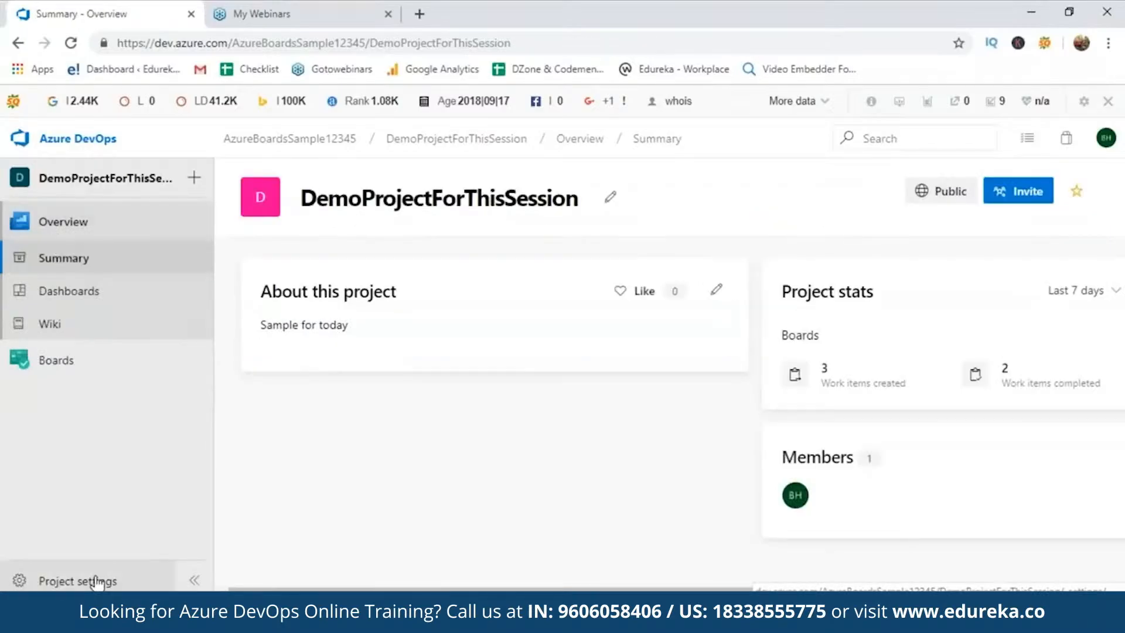
Go to the project's GitHub connections settings
left_click(94, 580)
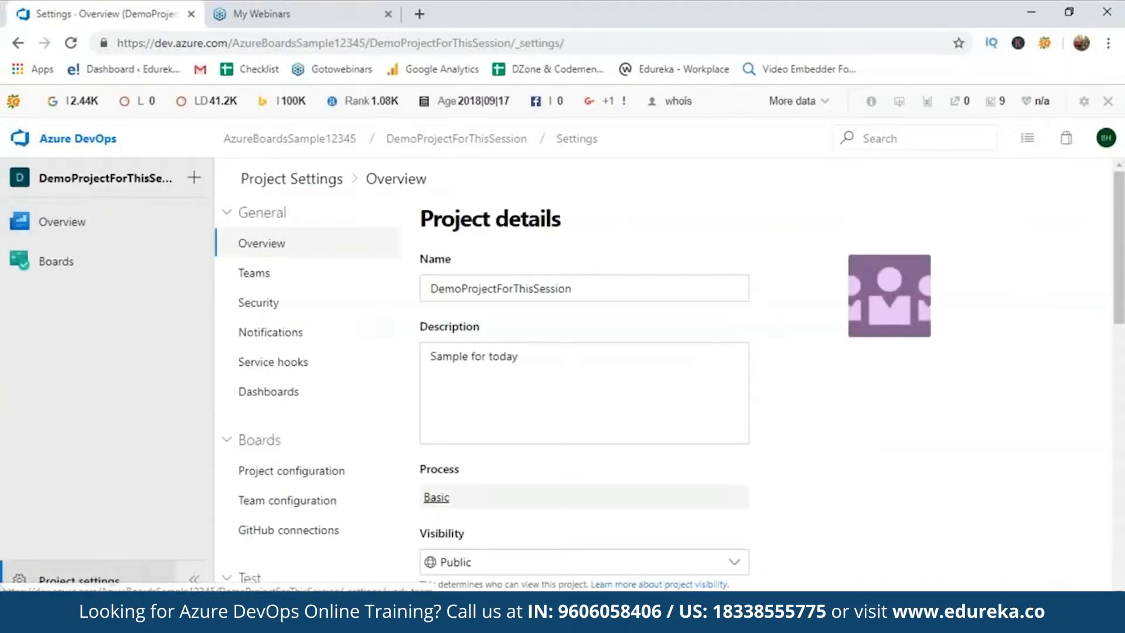
mouse_move(1123, 300)
left_mouse_down()
mouse_move(1123, 334)
mouse_move(1123, 297)
left_mouse_up()
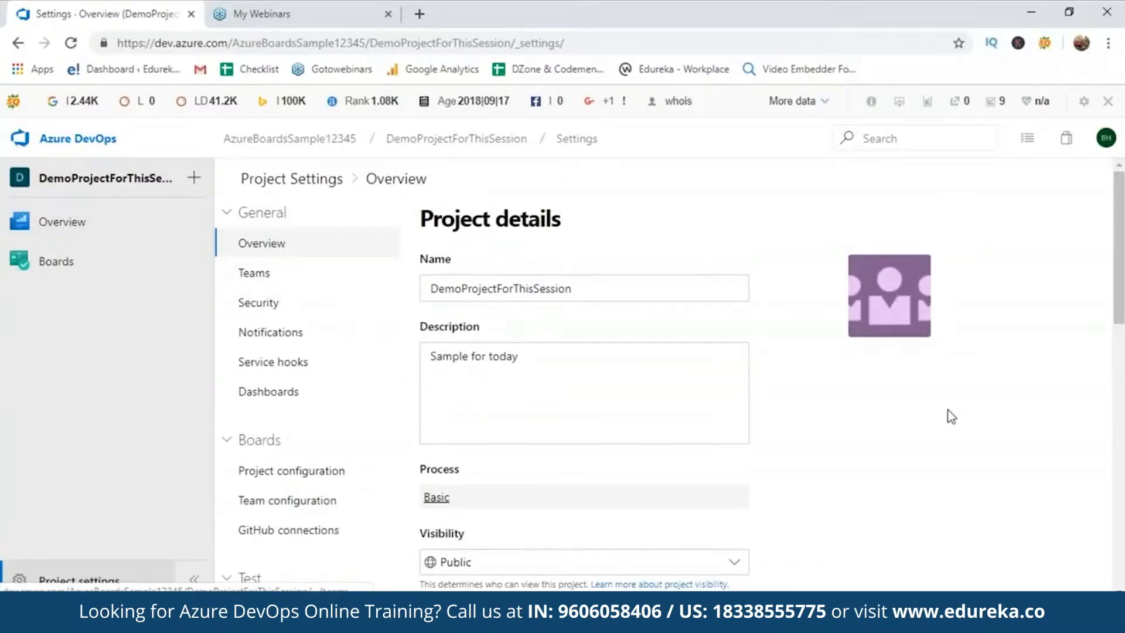
scroll(969, 395, "down", 3)
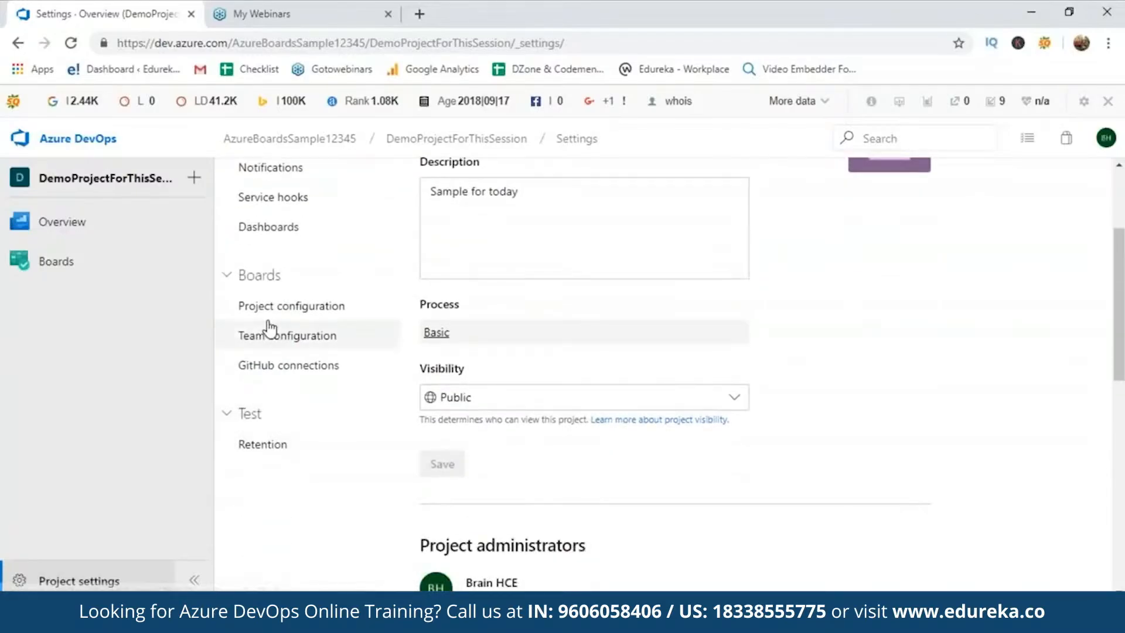
left_click(268, 366)
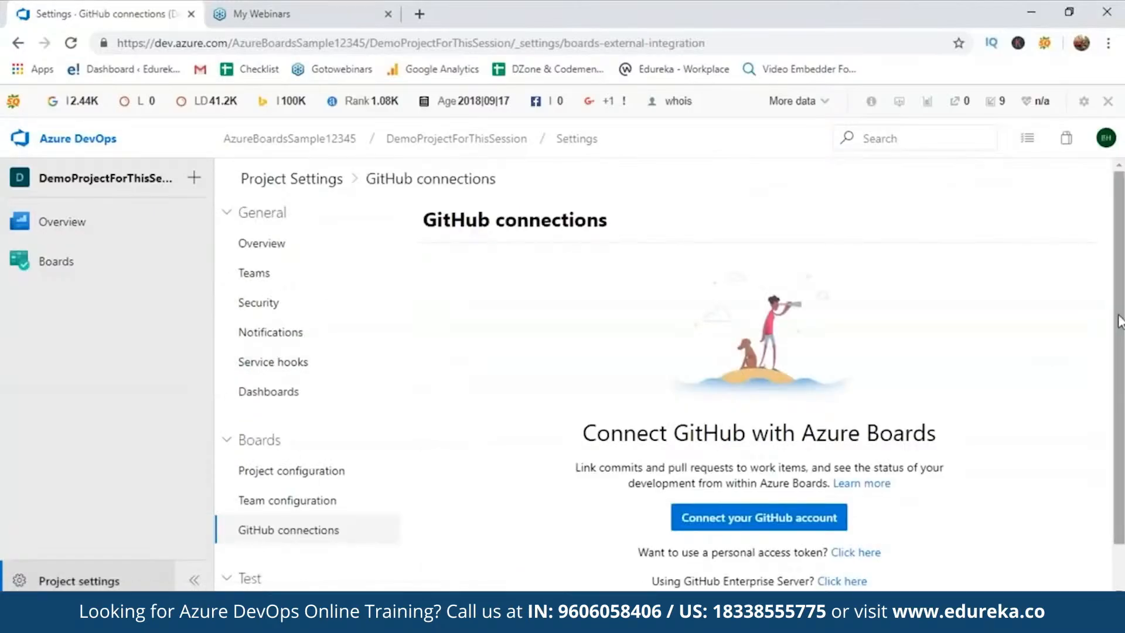
scroll(1118, 293, "down", 1)
Connect a GitHub account linking the aws-codepipeline-s3-codedeploy-linux repository, then return to Work Items
left_click(839, 470)
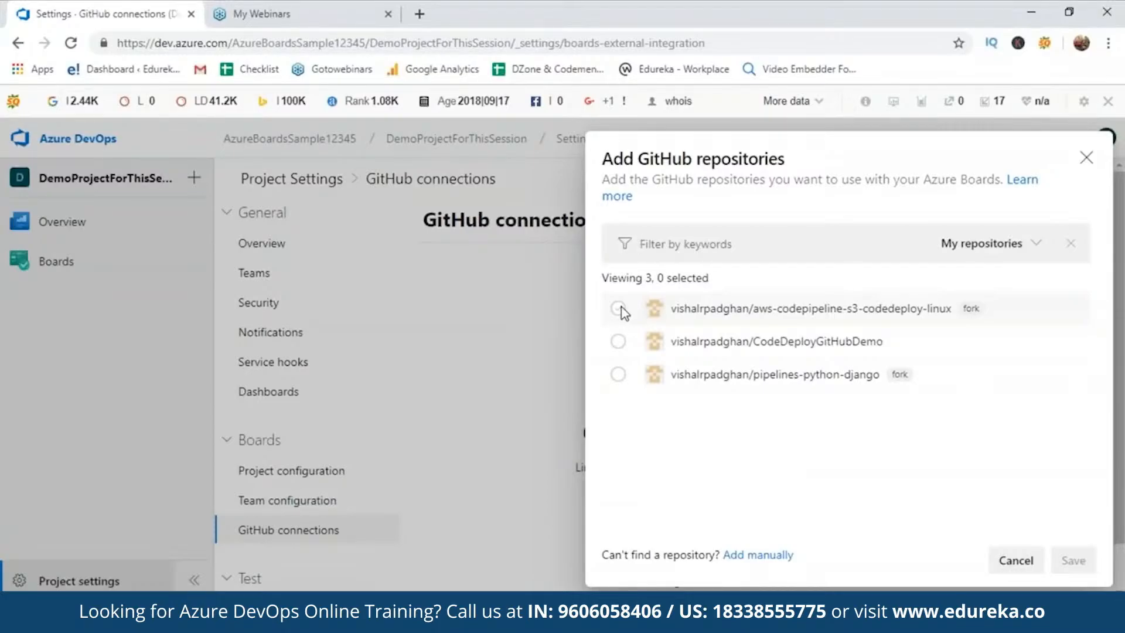
left_click(620, 308)
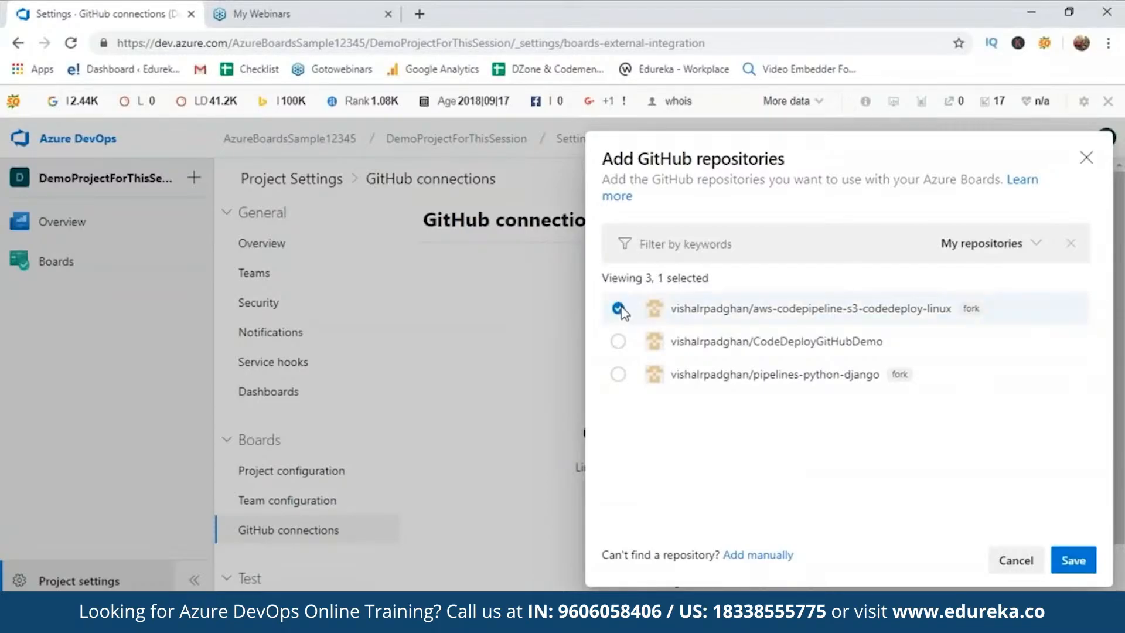
left_click(1072, 561)
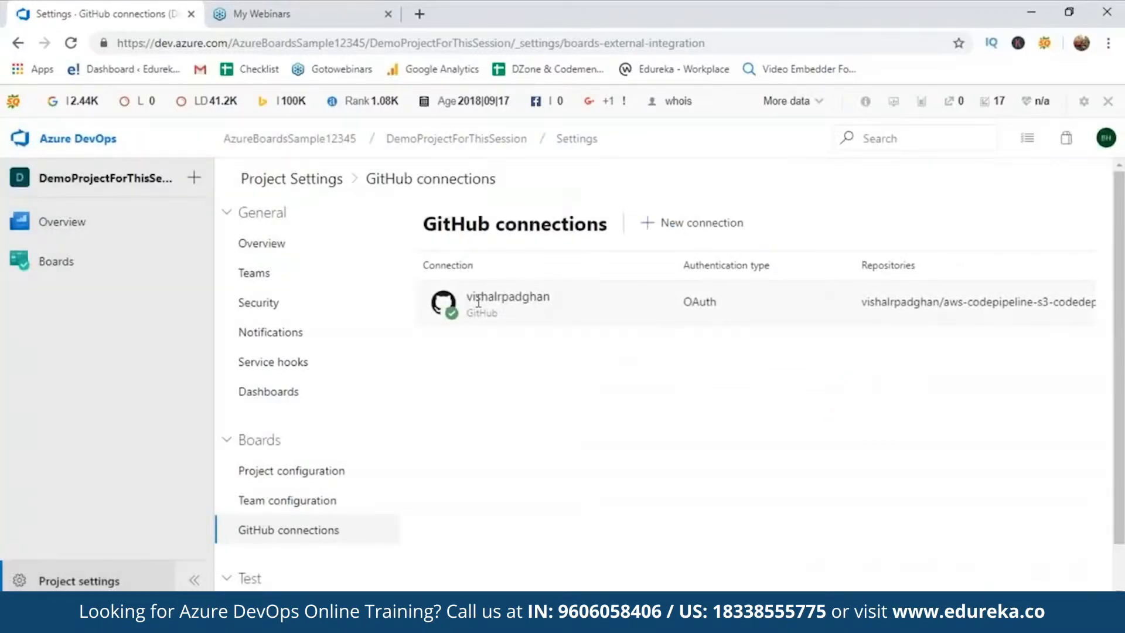
mouse_move(452, 319)
left_click(76, 274)
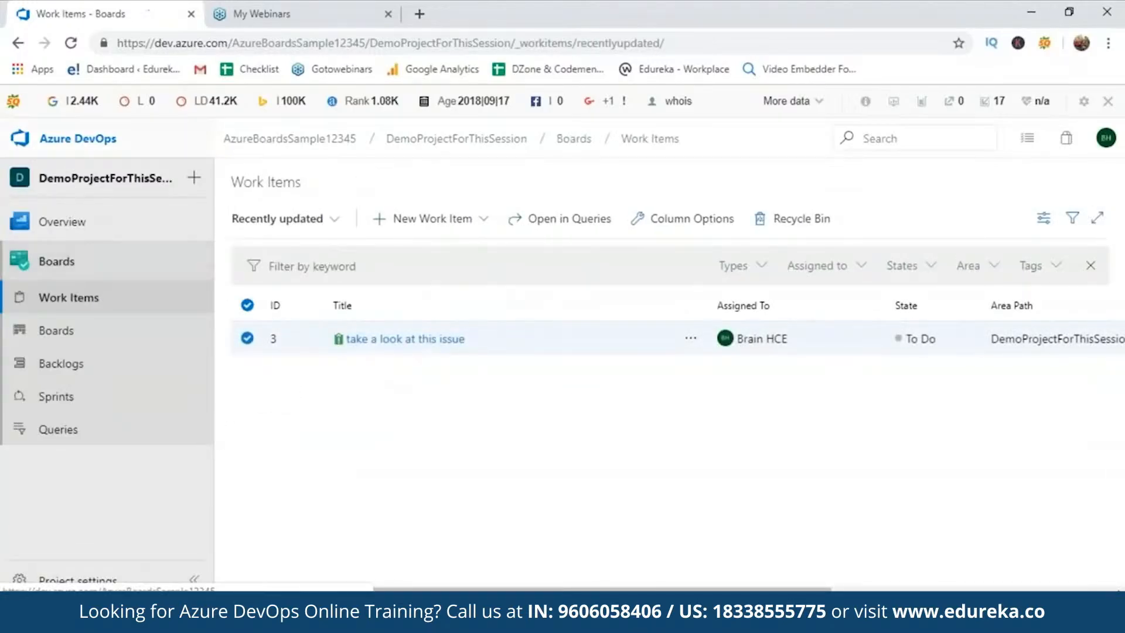
Open Project settings for sample123466 in the EdurekaBoards organization
left_click(77, 140)
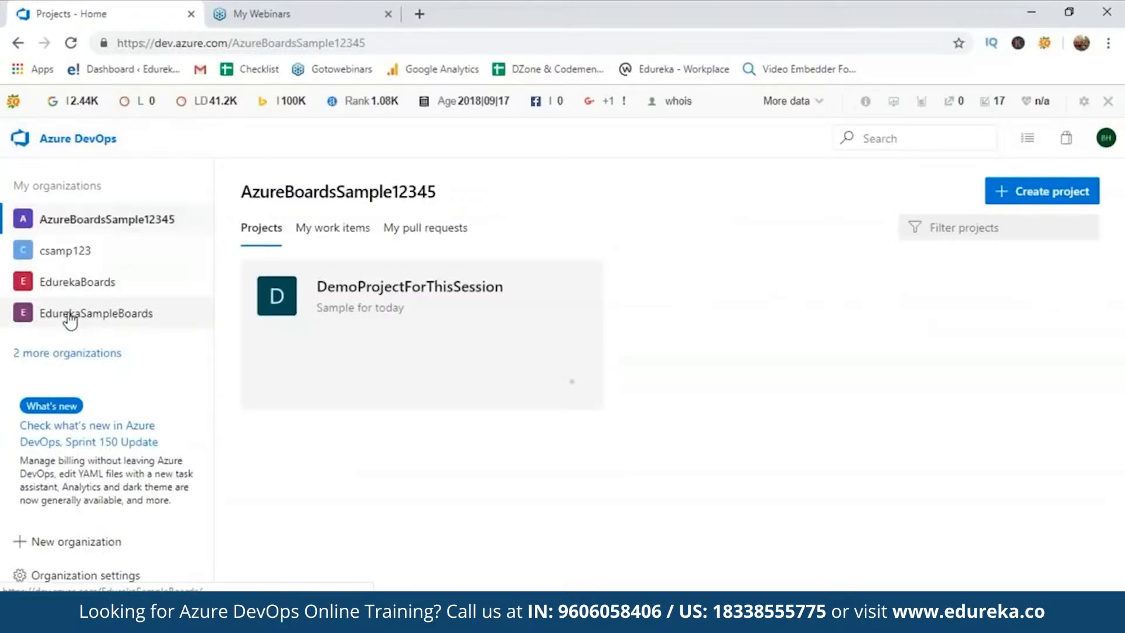
left_click(60, 253)
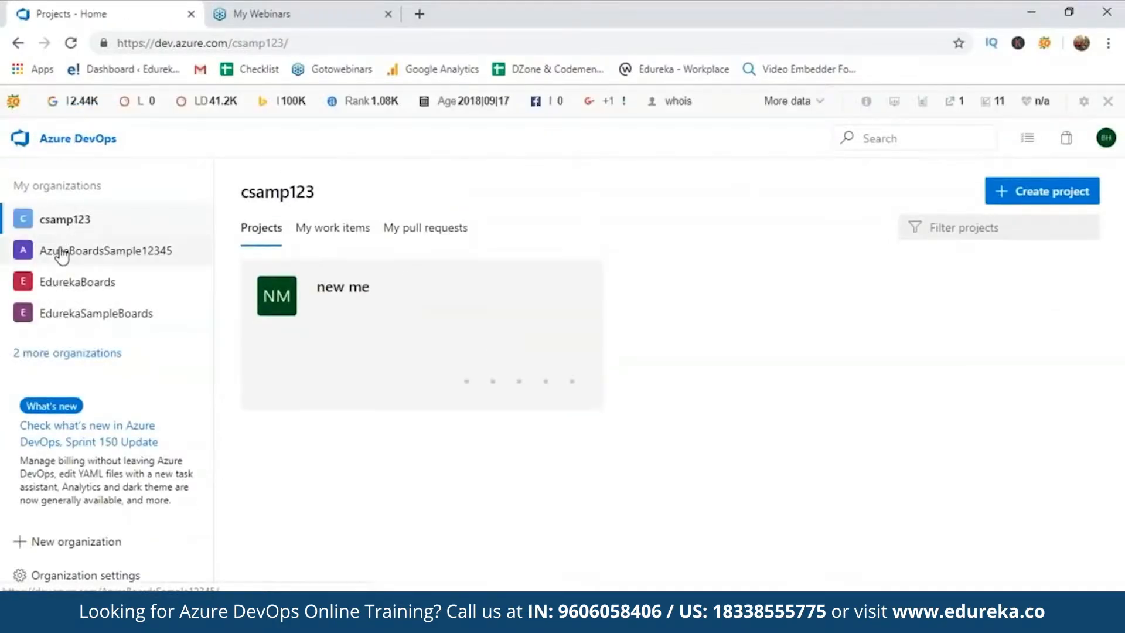
left_click(67, 288)
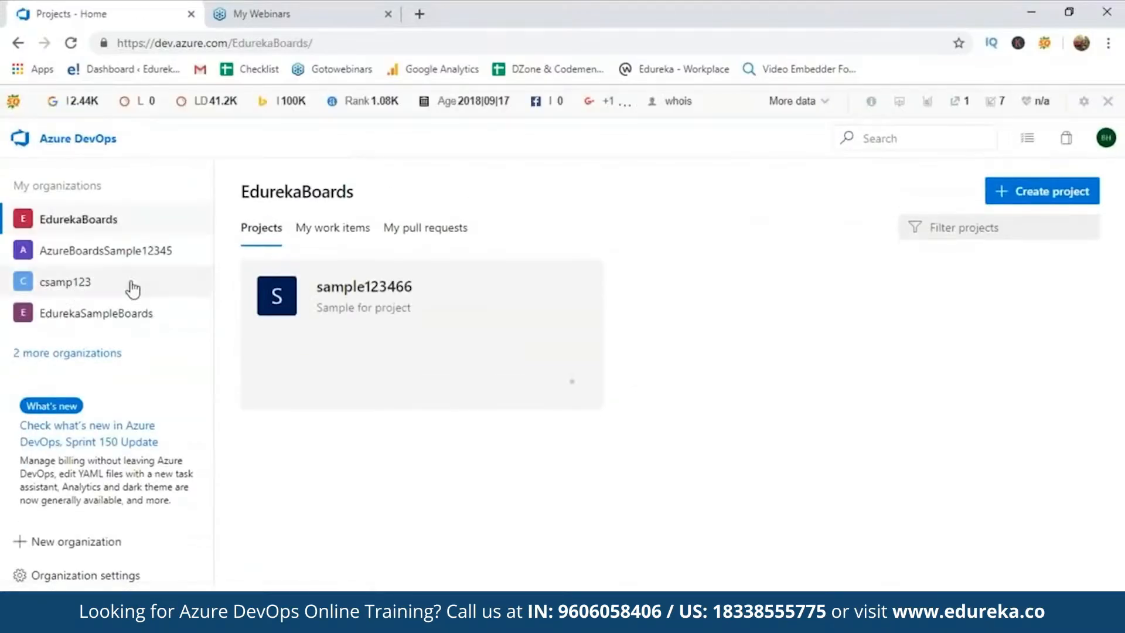
left_click(313, 304)
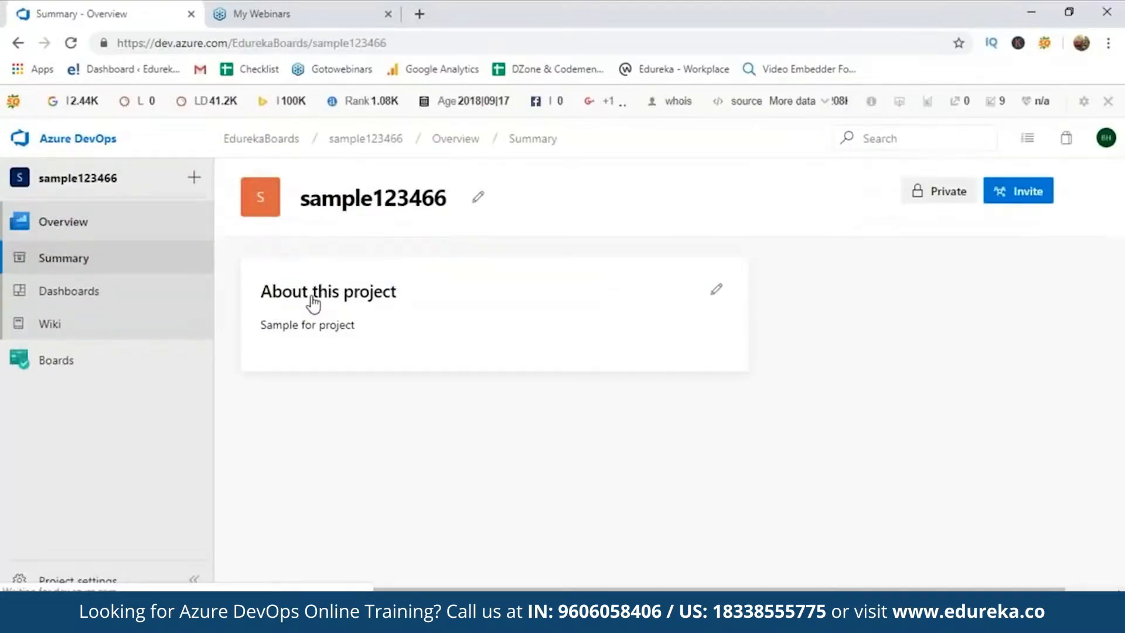
left_click(479, 200)
Turn on the Repos, Pipelines and Artifacts services for sample123466
scroll(887, 452, "down", 9)
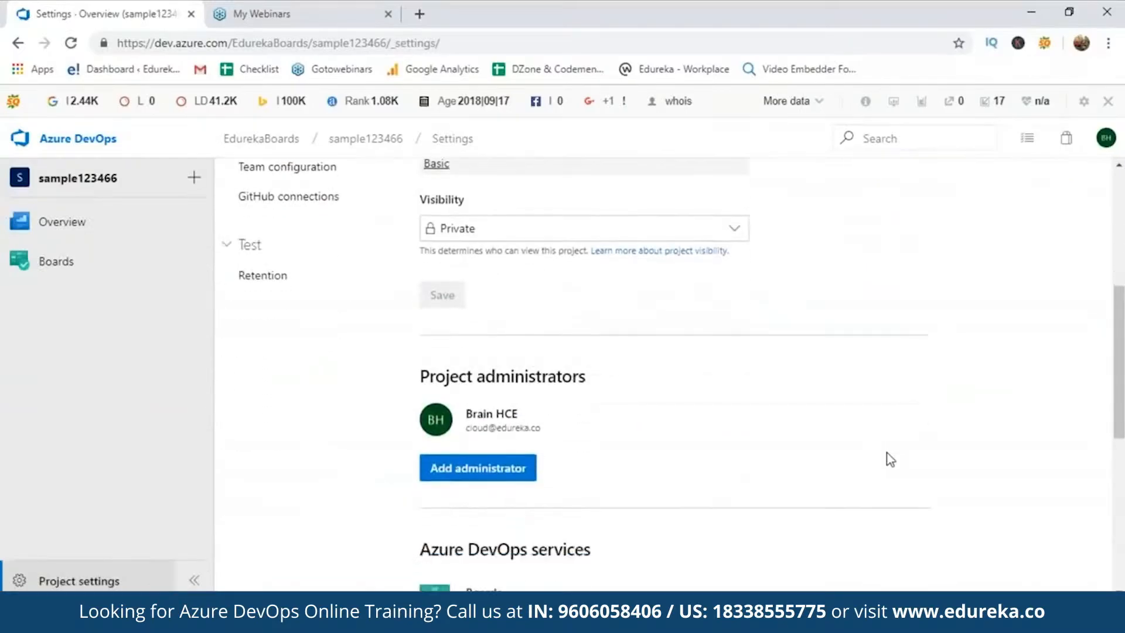
scroll(887, 453, "down", 3)
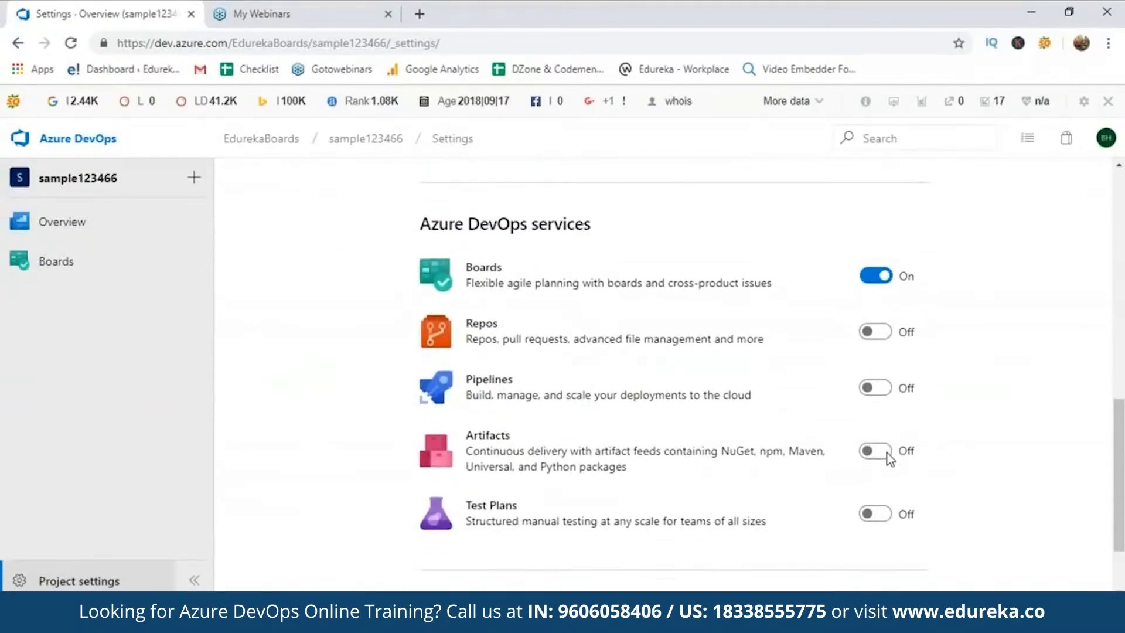
scroll(882, 436, "up", 1)
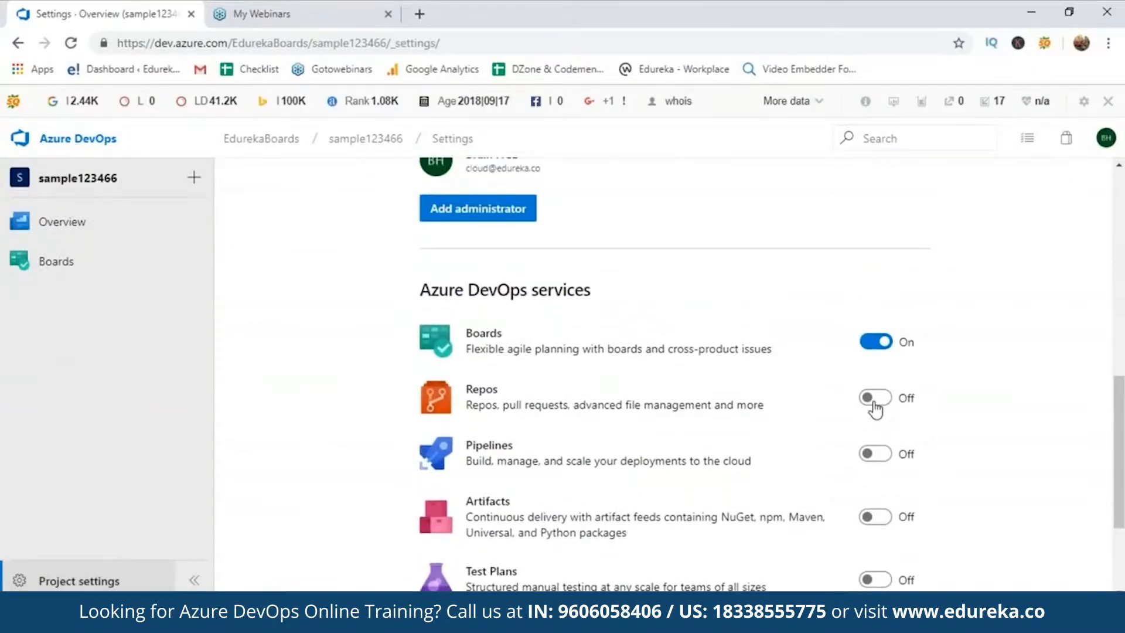
left_click(866, 397)
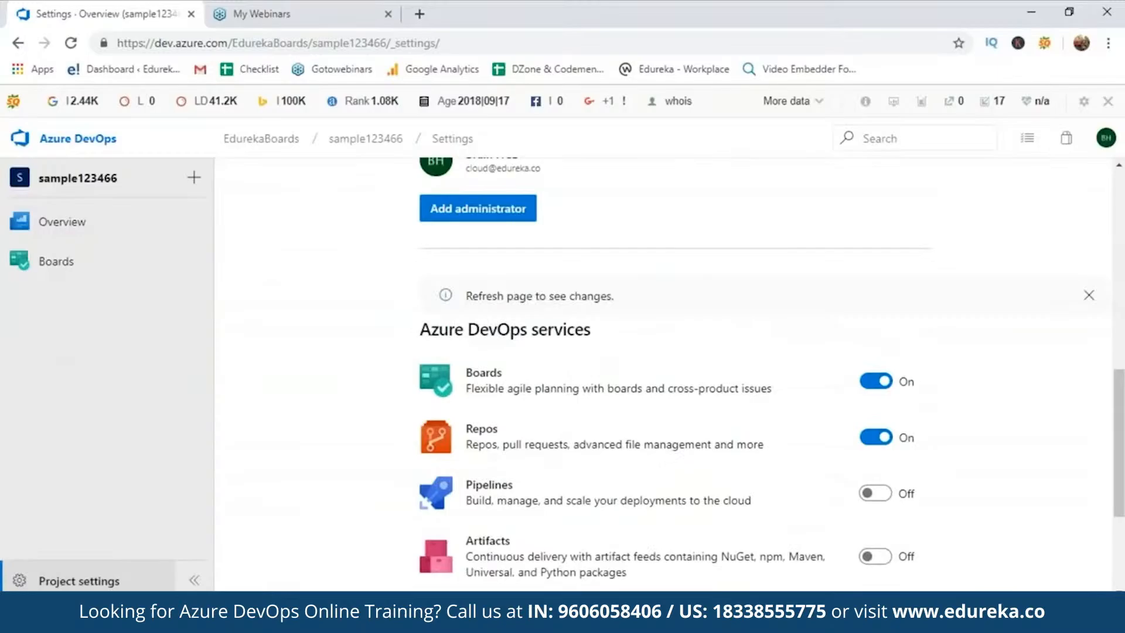
left_click(875, 493)
left_click(876, 554)
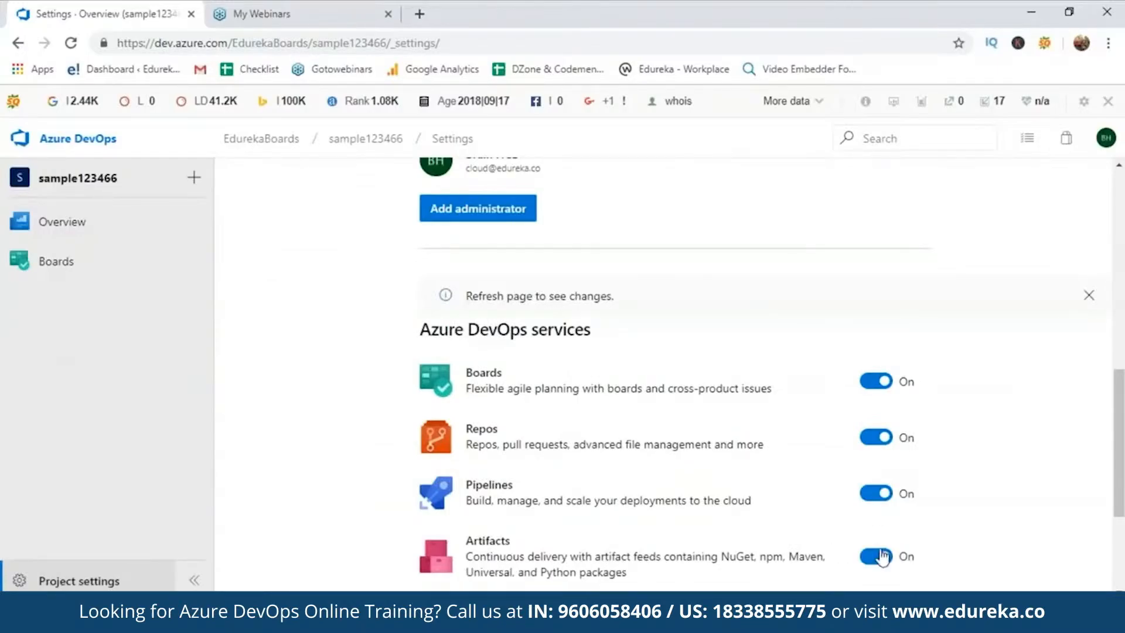
scroll(269, 460, "up", 10)
left_click(45, 148)
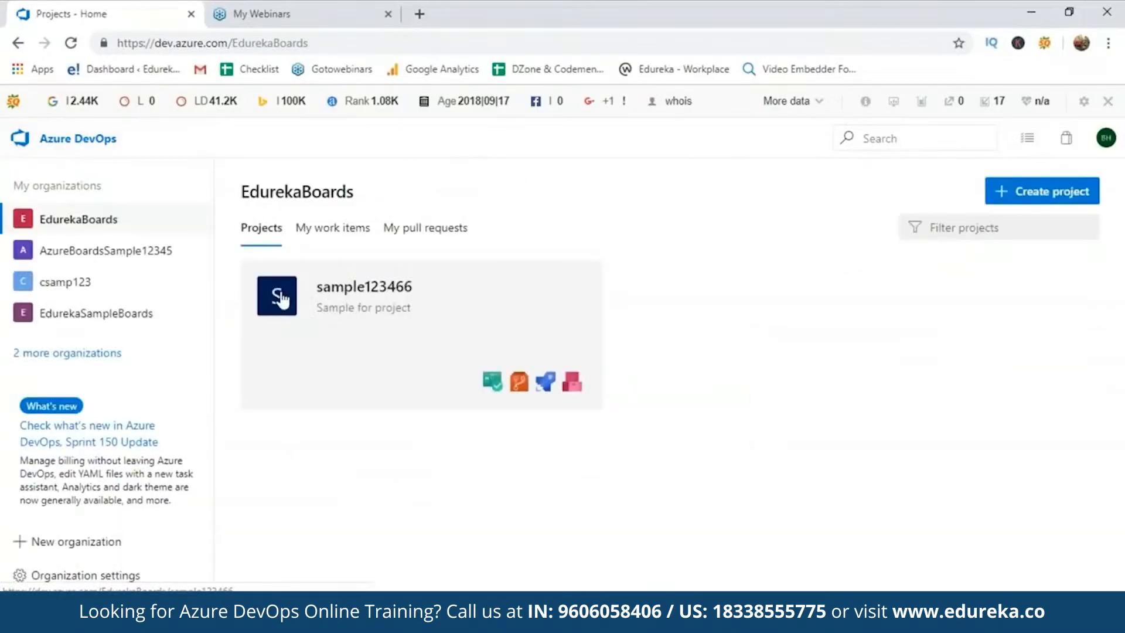
left_click(363, 287)
mouse_move(53, 409)
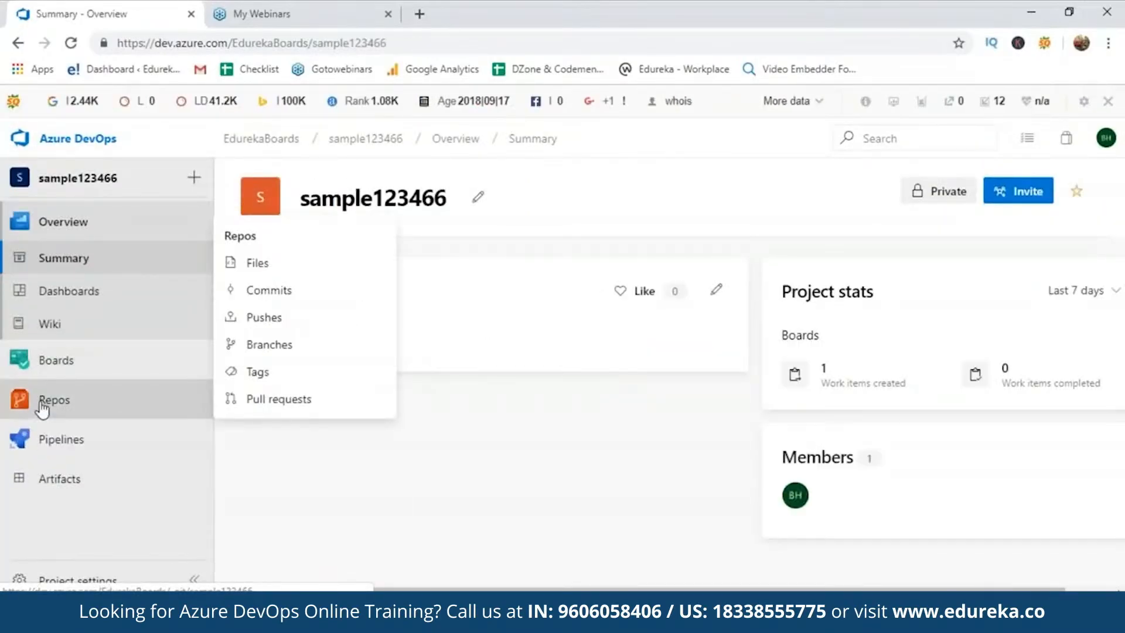
mouse_move(42, 367)
left_click(254, 265)
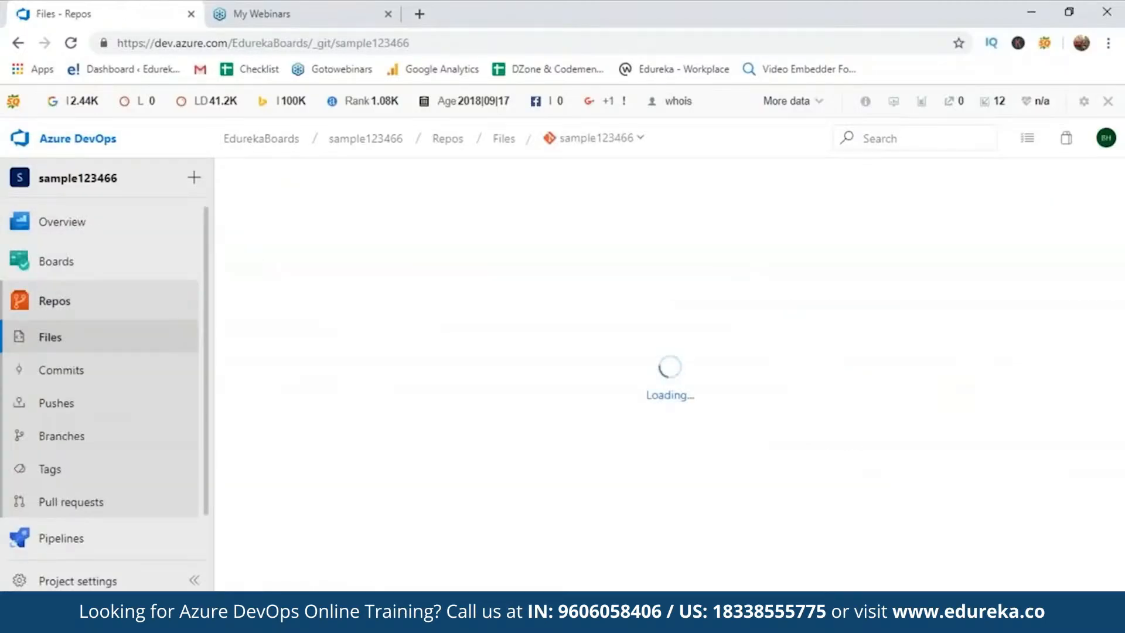
scroll(1013, 452, "down", 2)
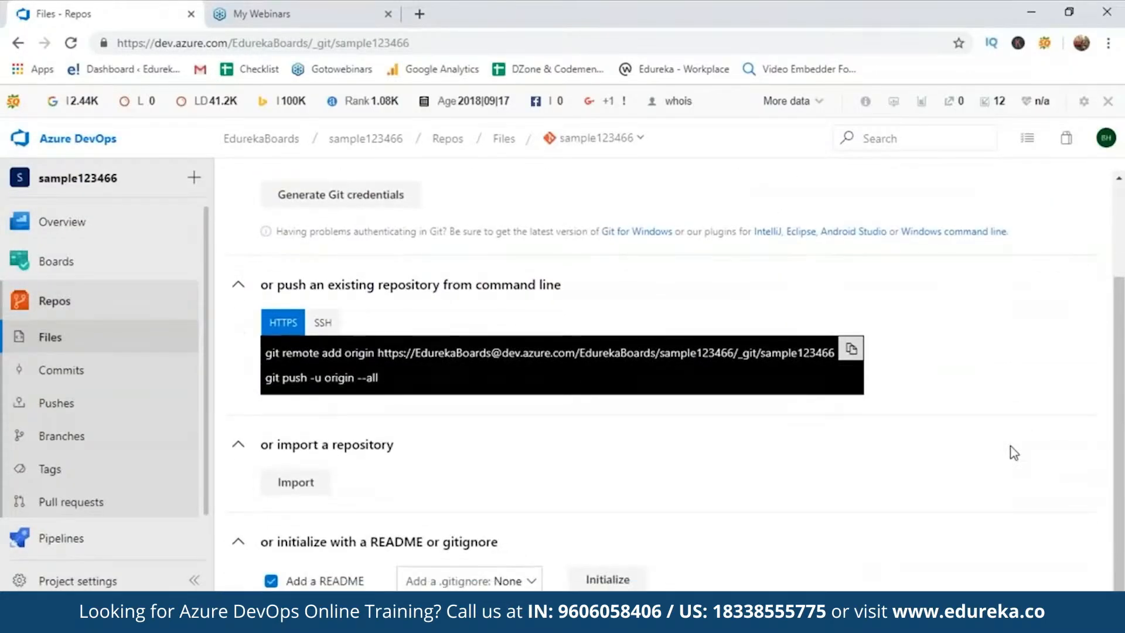
scroll(1014, 452, "up", 2)
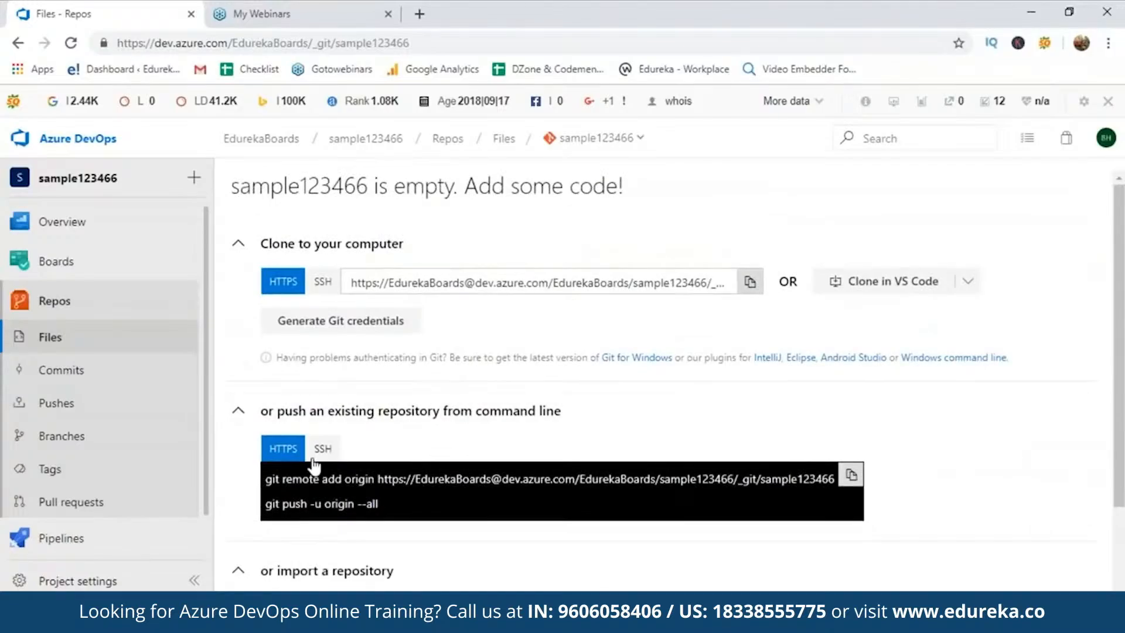
left_click(90, 380)
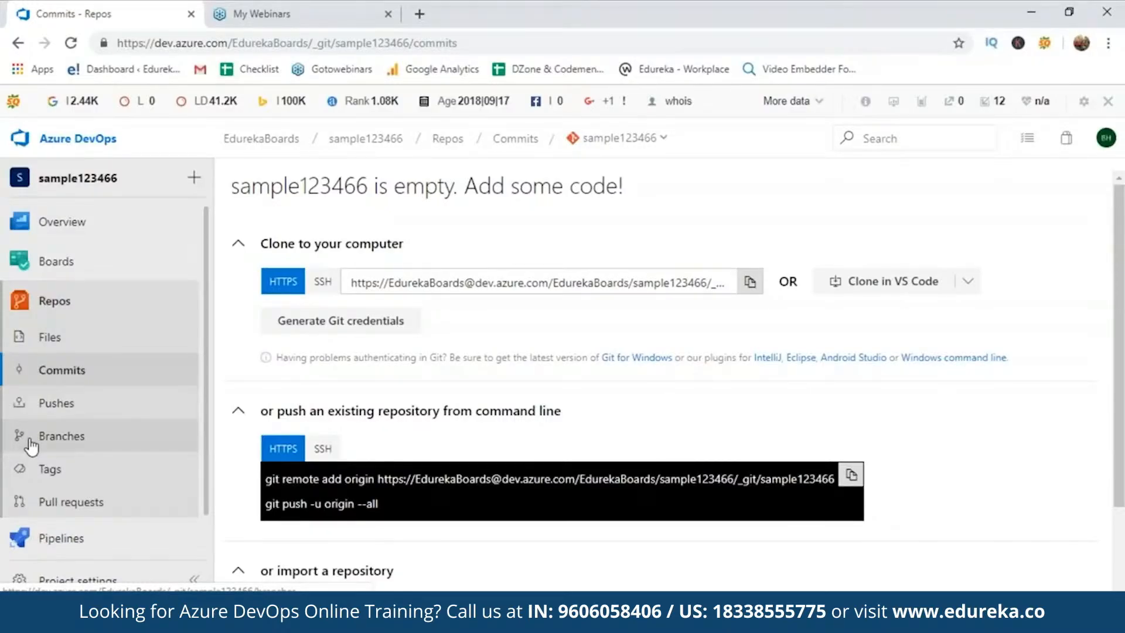
left_click(48, 146)
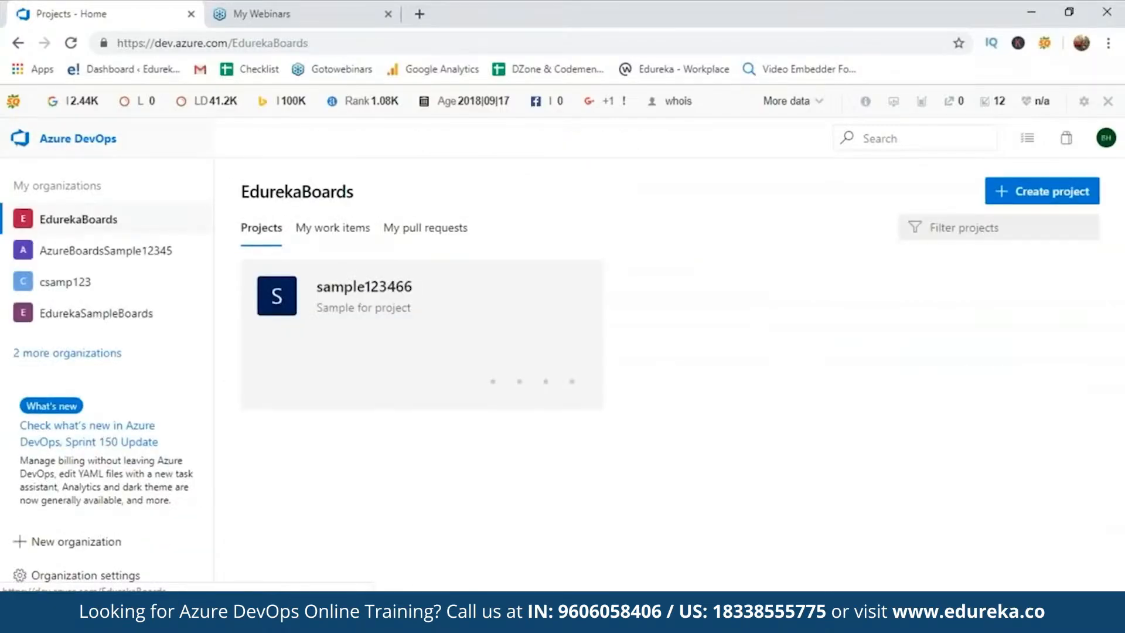